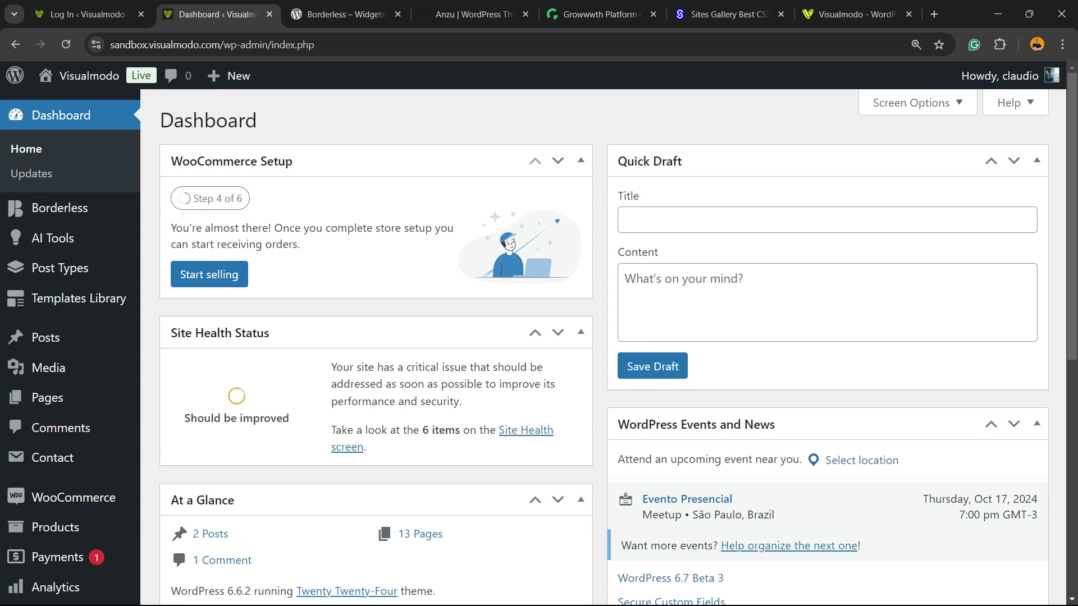
View the site's current login page and return to the WordPress dashboard
key("ctrl+shift+Tab")
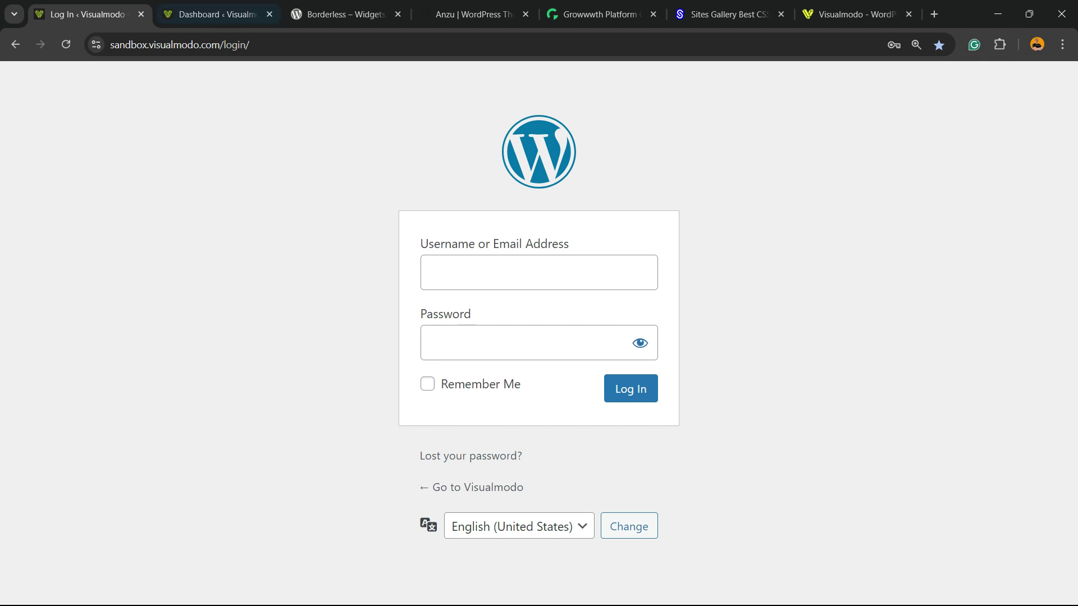
key("ctrl+Tab")
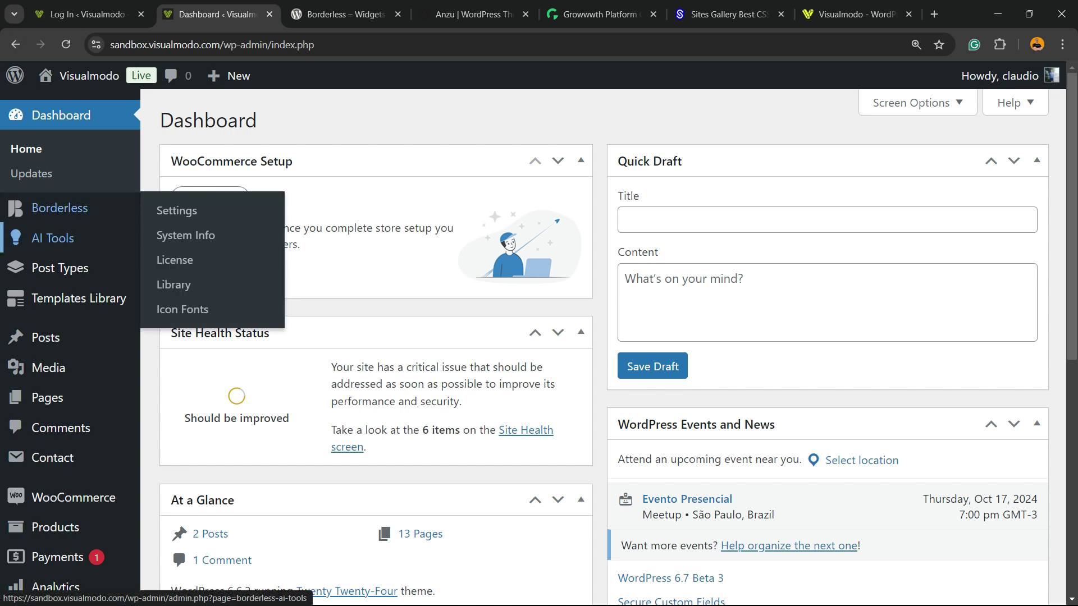
Search the Add Plugins page for "Custom Login Page Customizer"
scroll(56, 315, "down", 5)
mouse_move(50, 461)
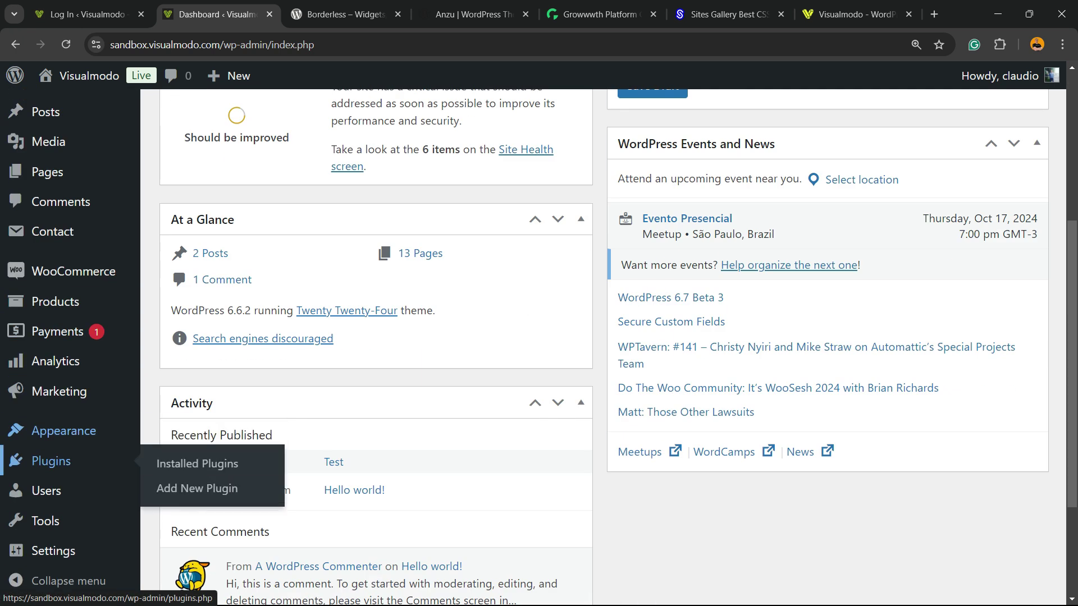
left_click(207, 489)
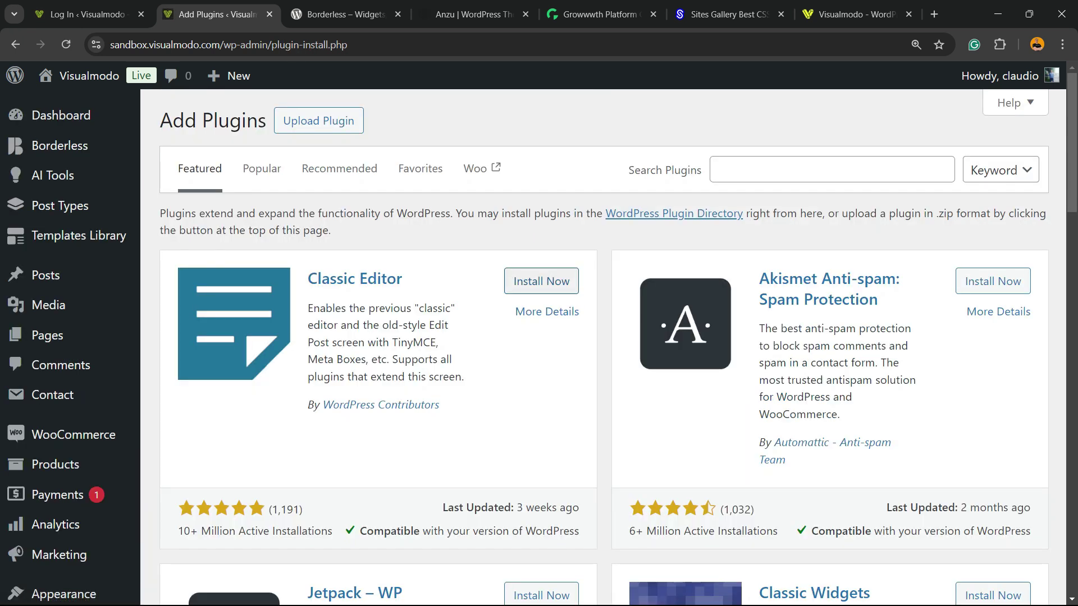
left_click_drag(628, 170, 703, 170)
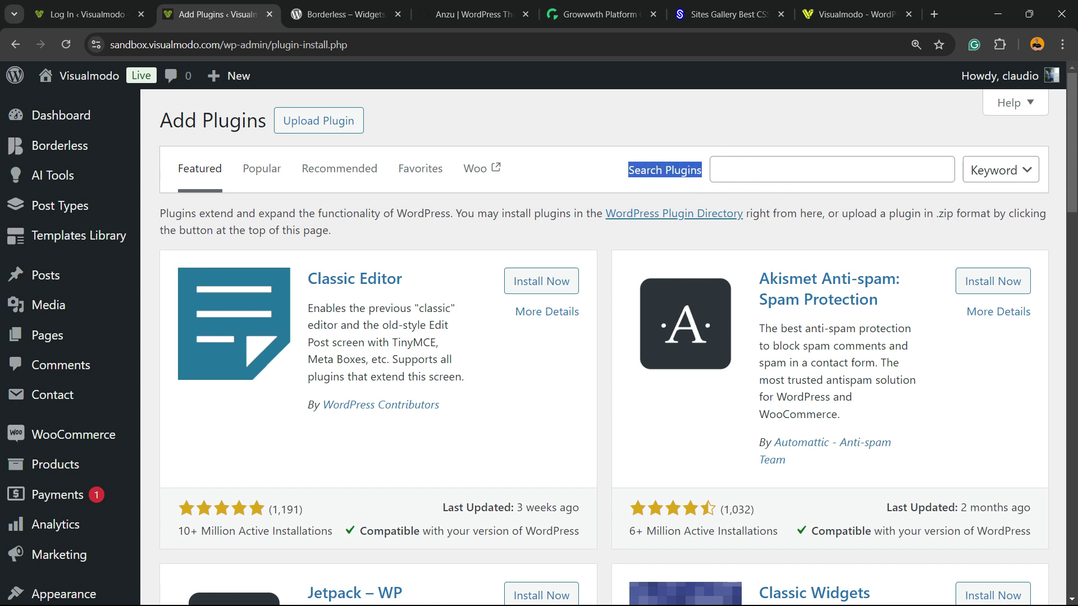
left_click(744, 167)
type("Custom Login Page Customizer")
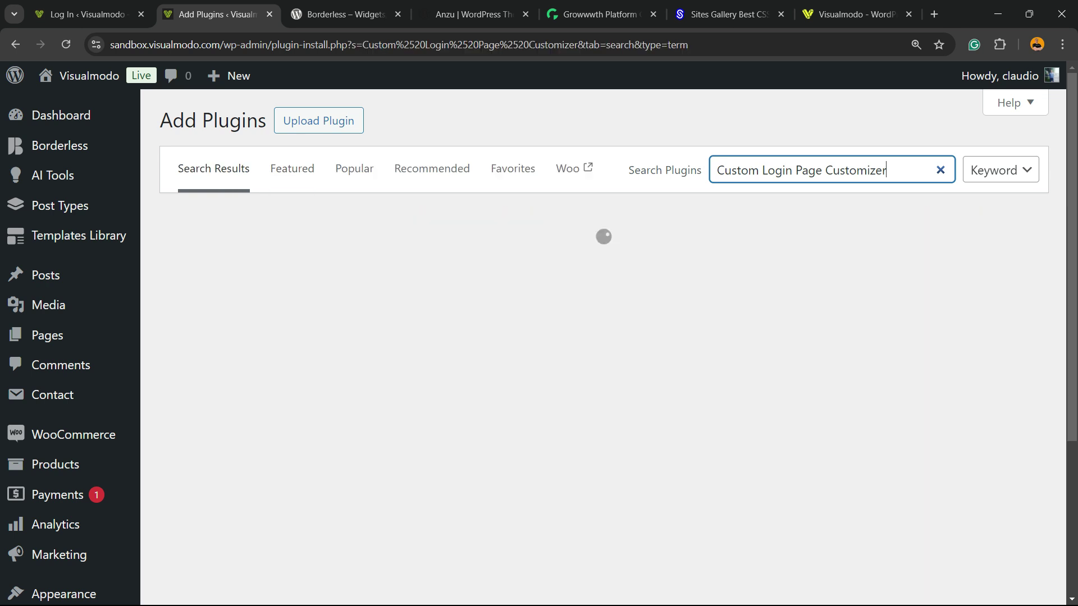
key("ctrl+a")
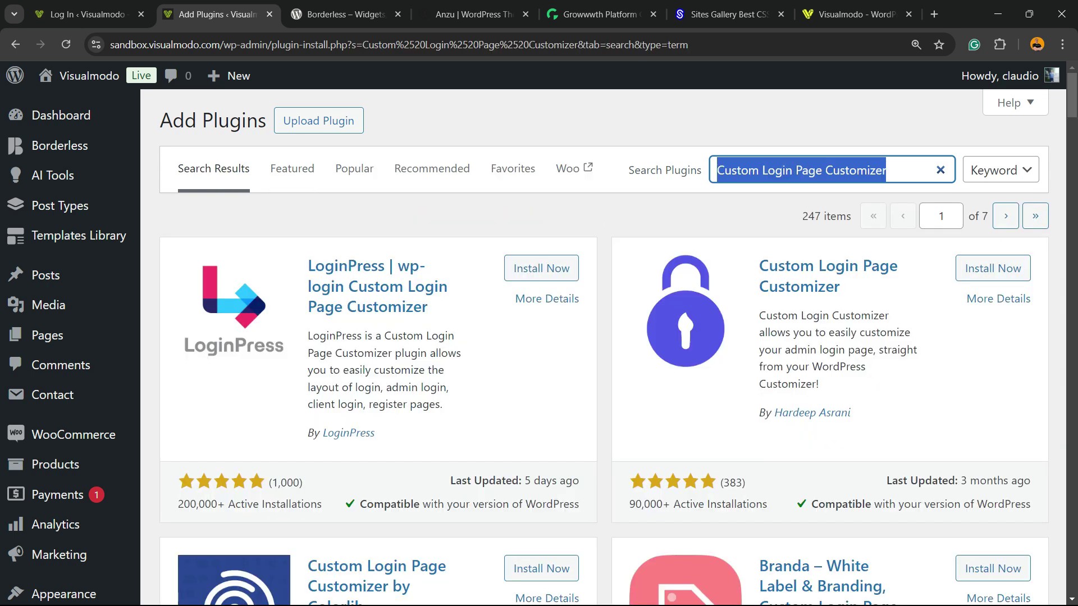
Install and activate the Custom Login Page Customizer plugin, skipping its notification opt-in
left_click_drag(759, 264, 840, 286)
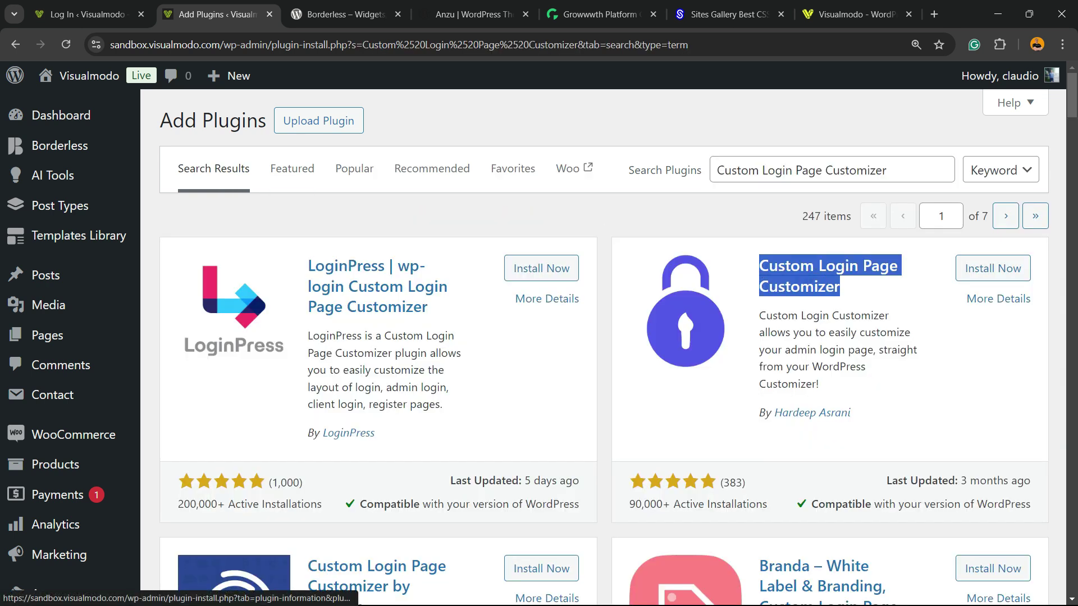
left_click_drag(161, 211, 581, 504)
left_click(589, 511)
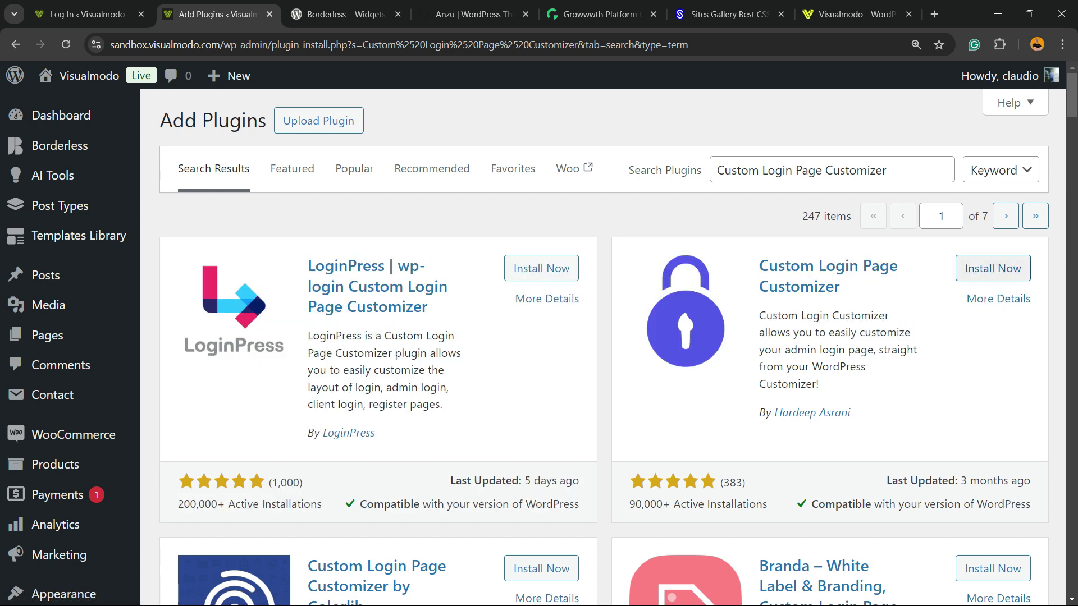
left_click(984, 263)
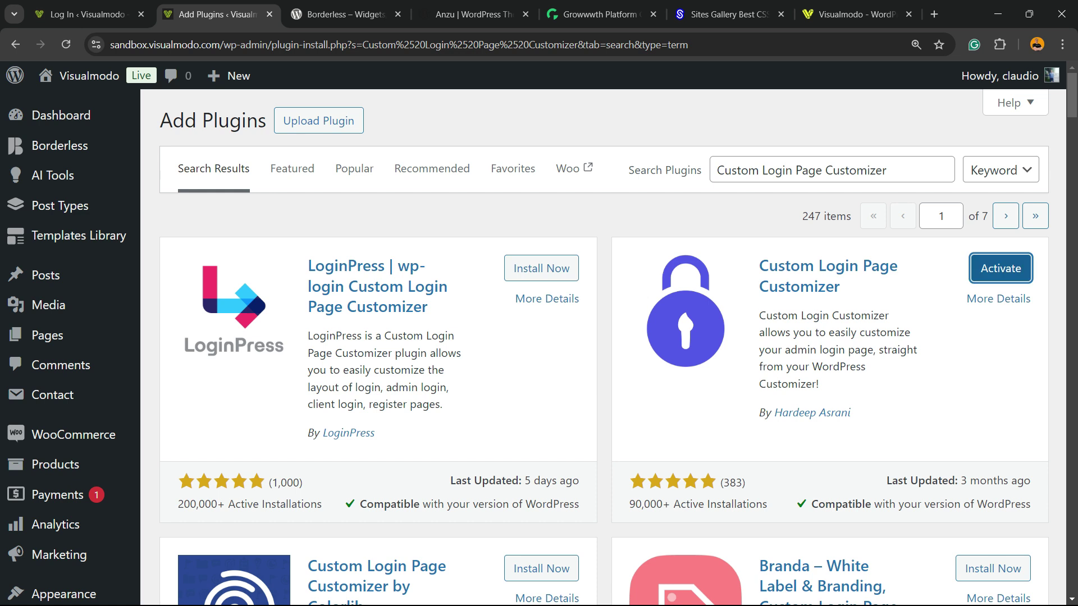
left_click(990, 270)
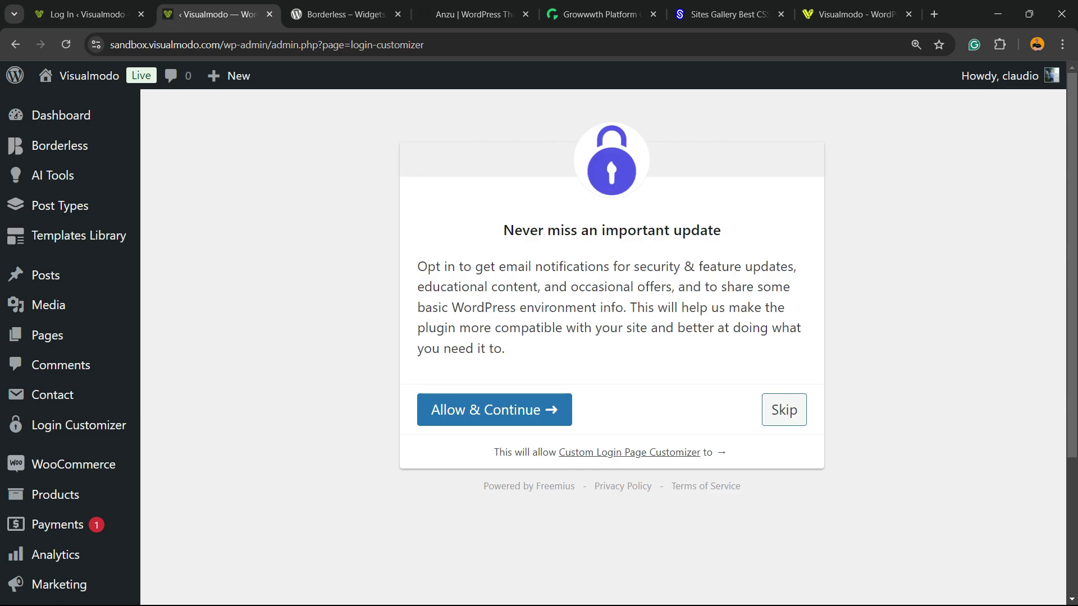
left_click(783, 410)
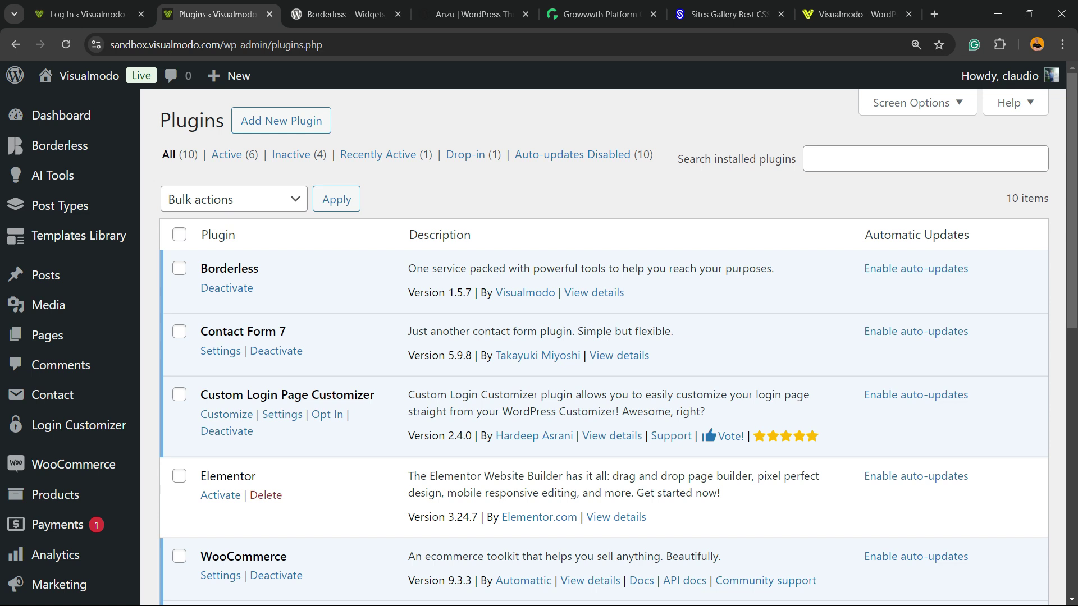
Locate Custom Login Page Customizer among the installed plugins and open the Login Customizer settings page
triple_click(263, 395)
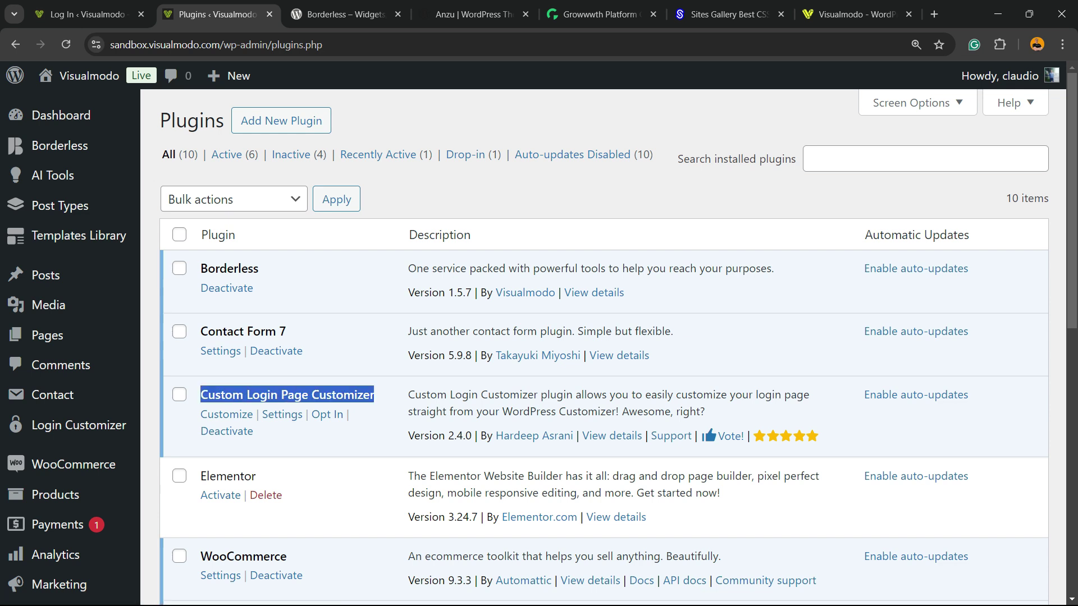
left_click_drag(258, 415, 303, 414)
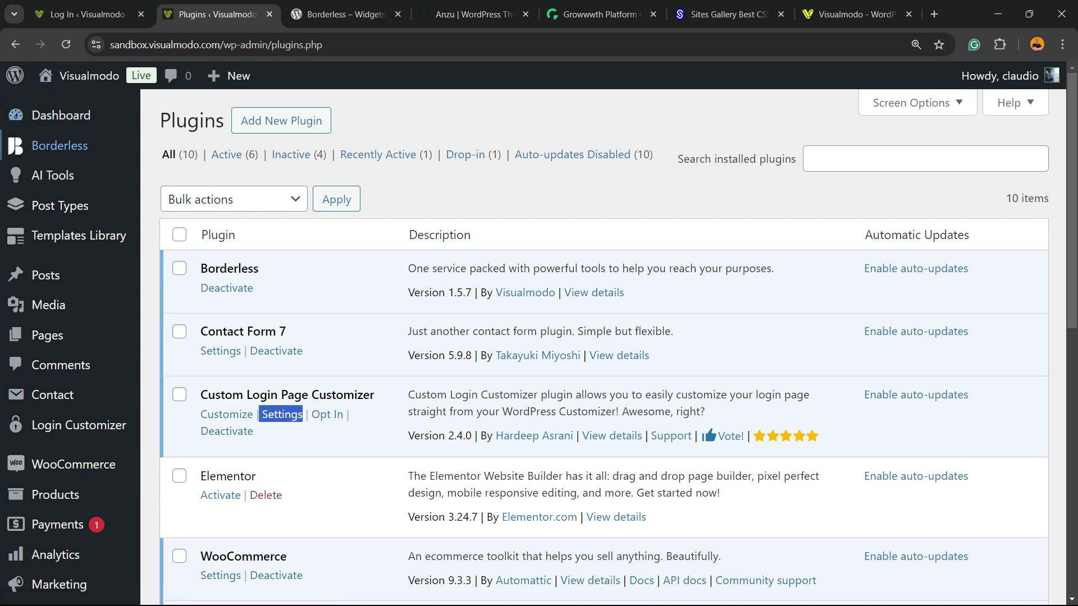
mouse_move(52, 394)
mouse_move(79, 425)
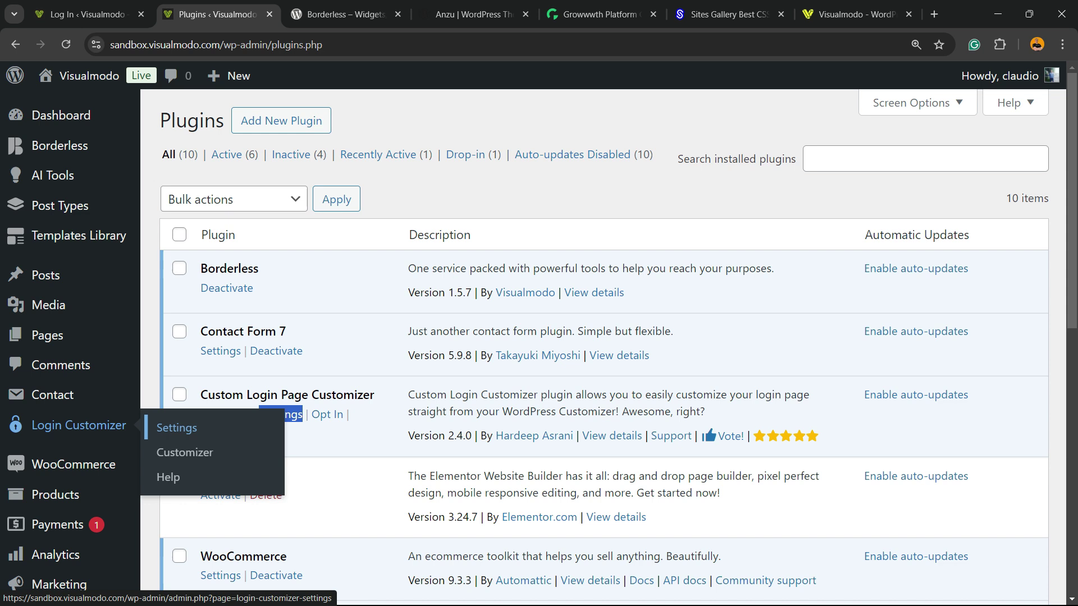
left_click(185, 429)
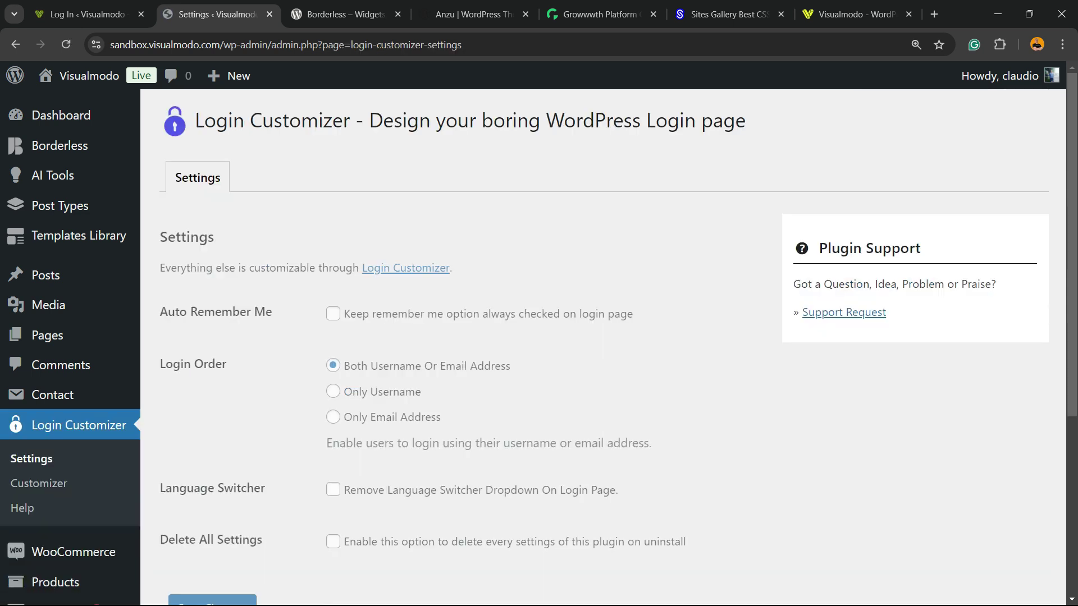
Examine the Login Customizer settings for auto remember me, login order, language switcher and deleting settings on uninstall
key("ctrl+plus")
key("ctrl+plus")
key("ctrl+plus")
key("ctrl+plus")
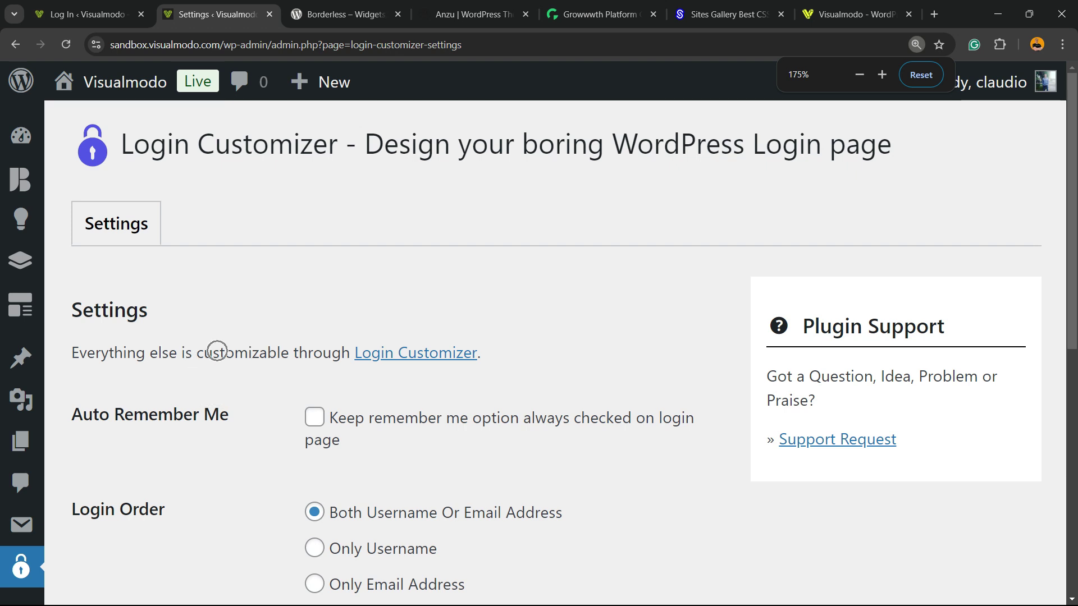
scroll(217, 351, "down", 2)
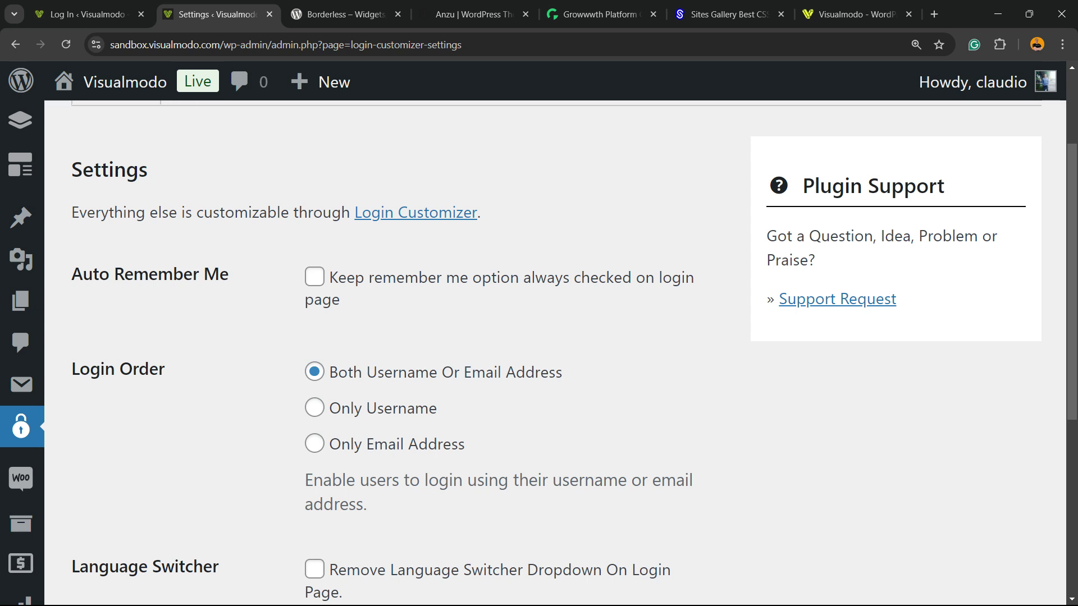
scroll(539, 352, "down", 2)
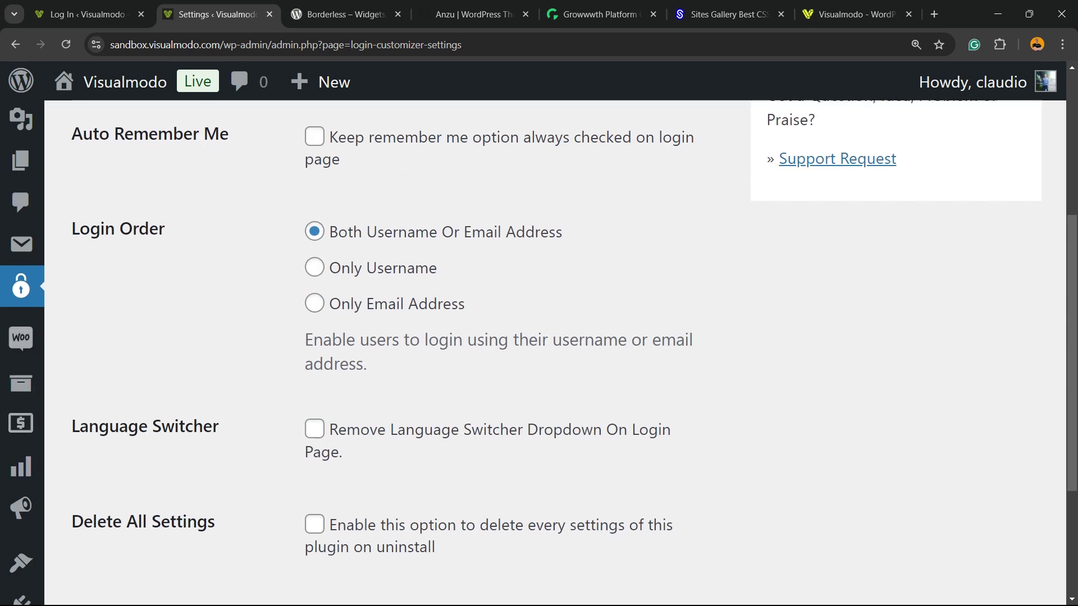
scroll(539, 353, "down", 2)
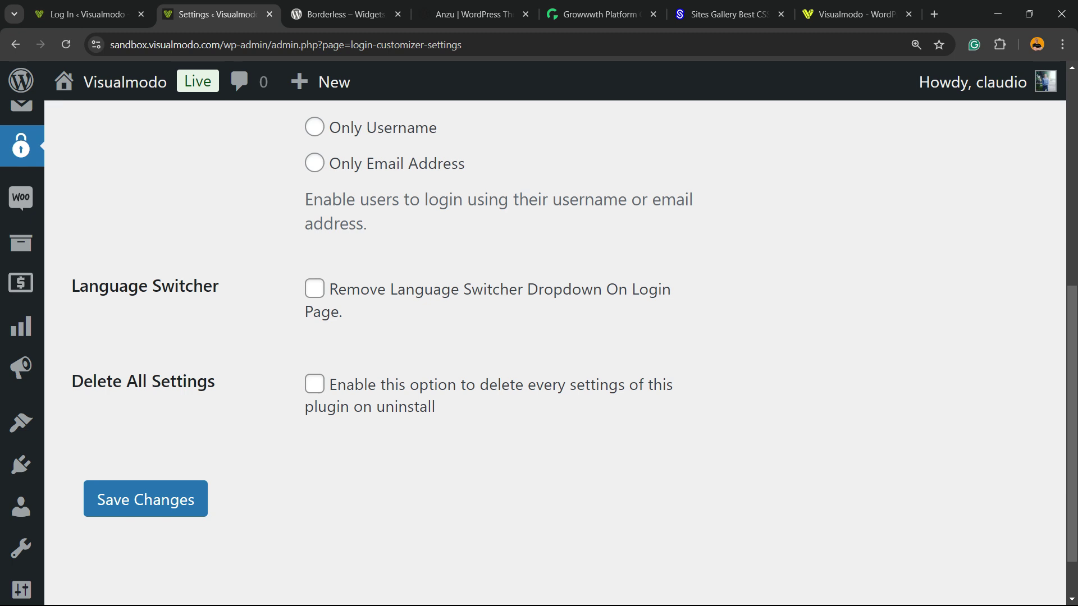
key("ctrl+minus")
key("ctrl+minus")
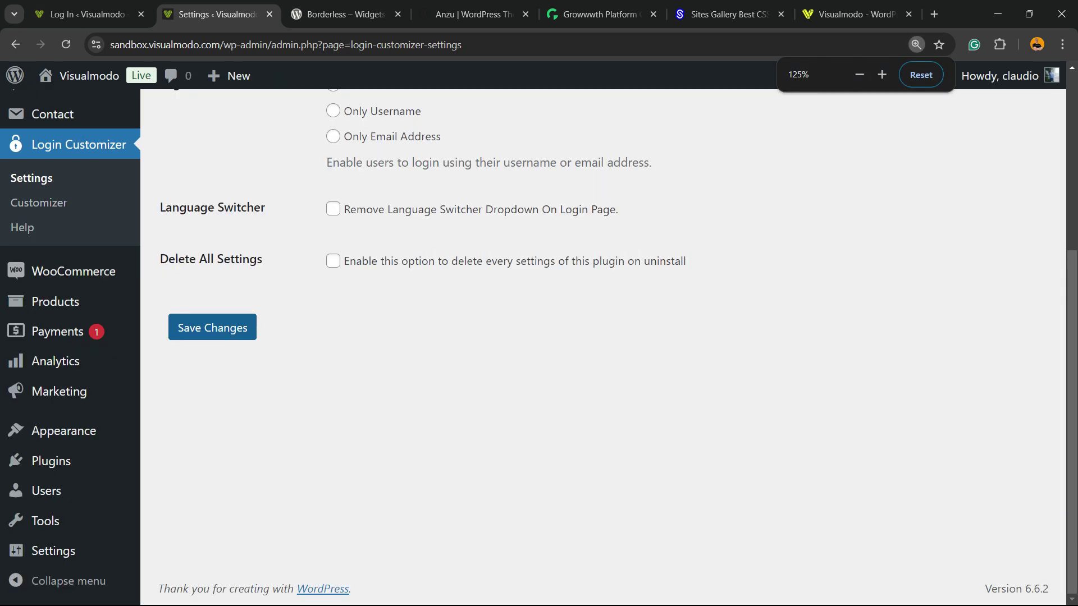
Open the Login Customizer section in the site's theme customizer with the login page preview
left_click(38, 343)
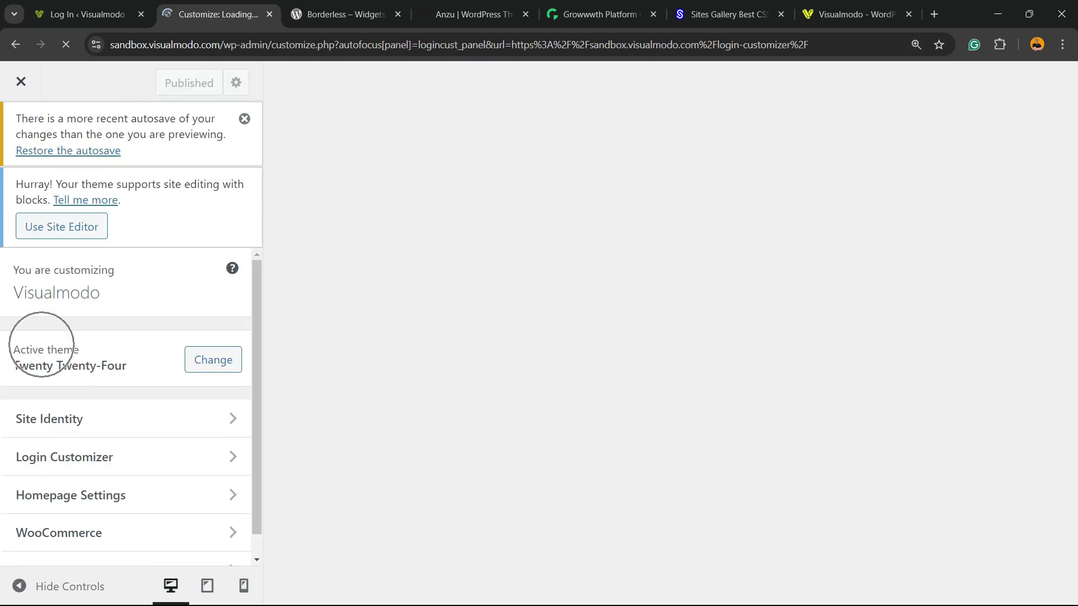
key("ctrl+plus")
key("ctrl+plus")
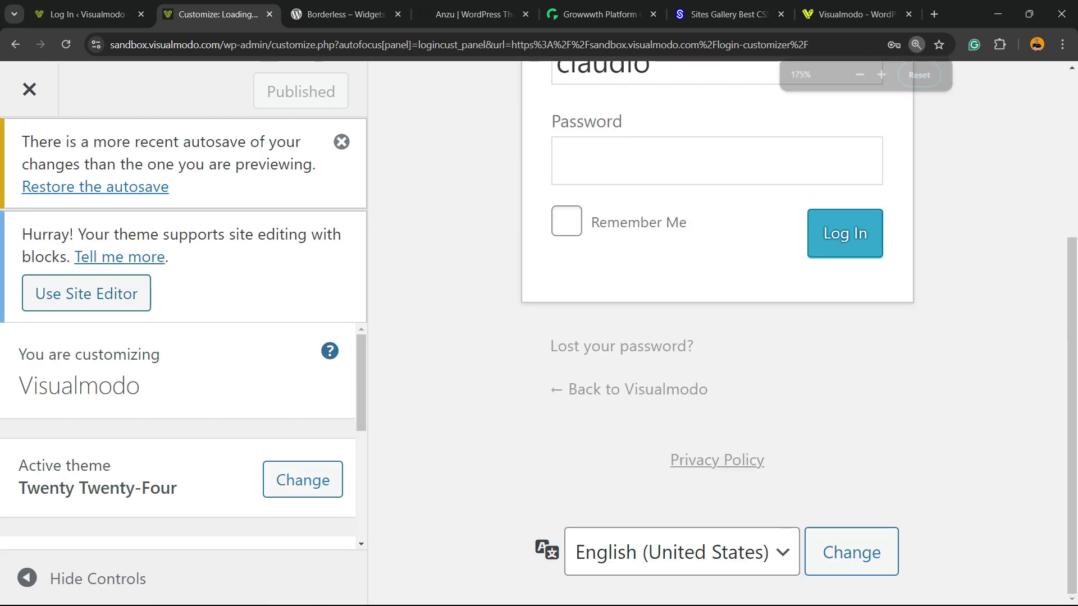
key("ctrl+minus")
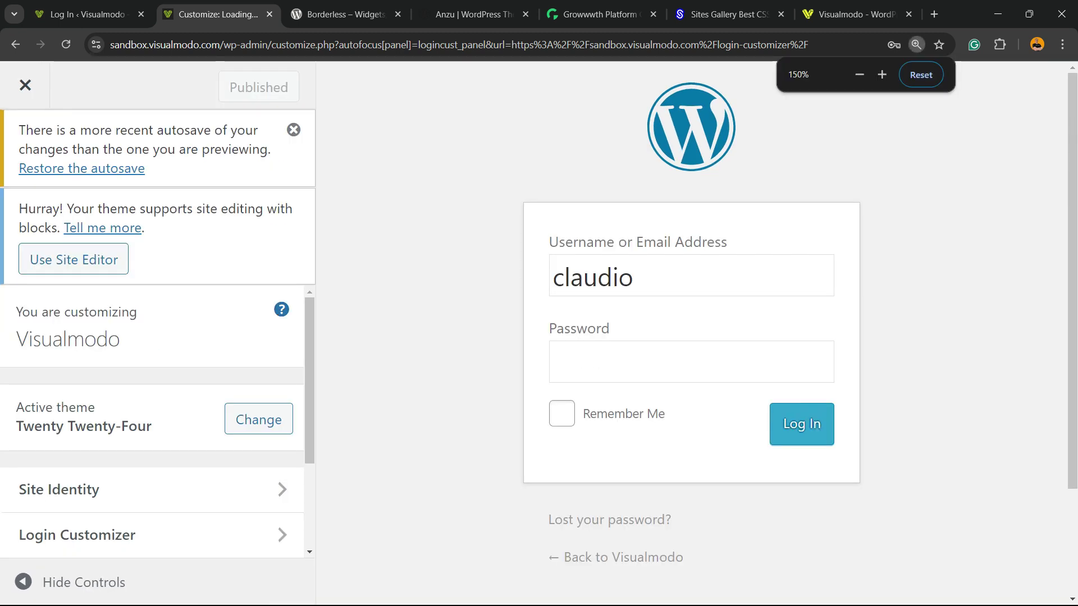
scroll(152, 353, "down", 3)
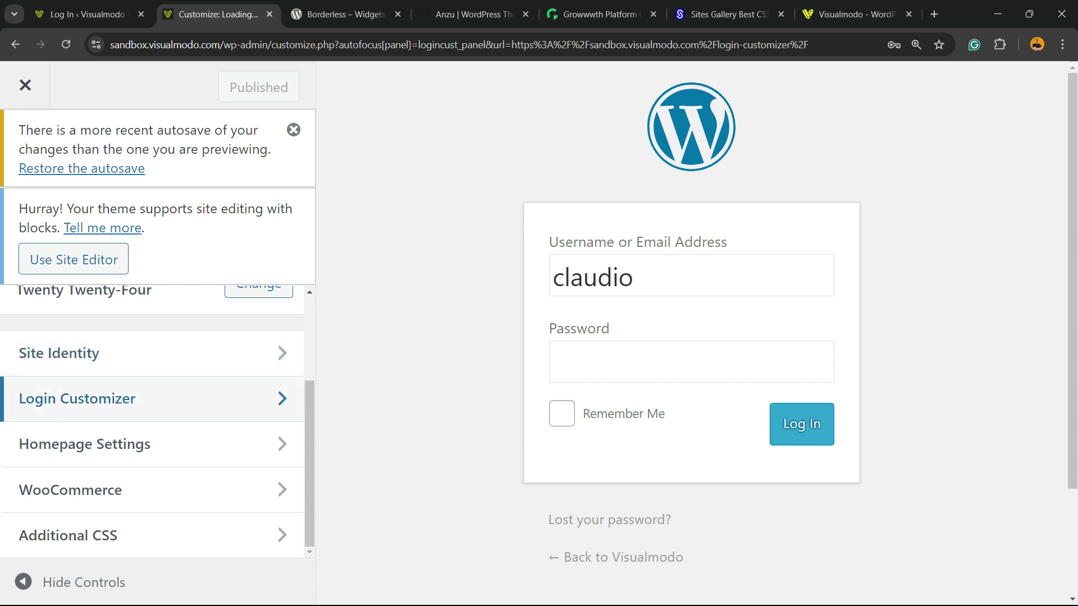
left_click(76, 399)
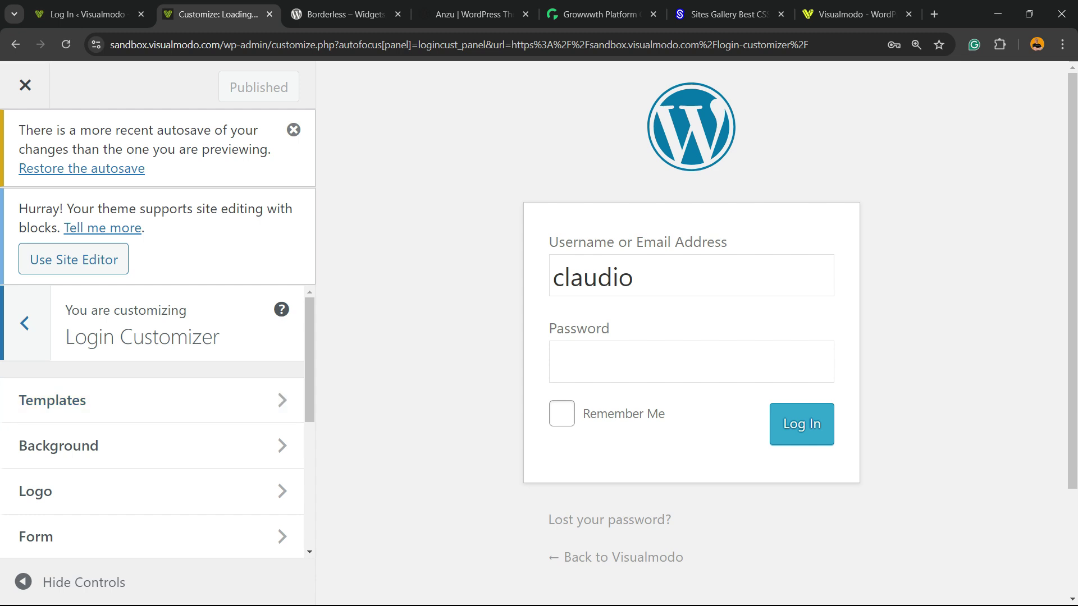
Try the black and the blue login page templates and reapply the default light template
left_click(141, 400)
scroll(152, 421, "down", 5)
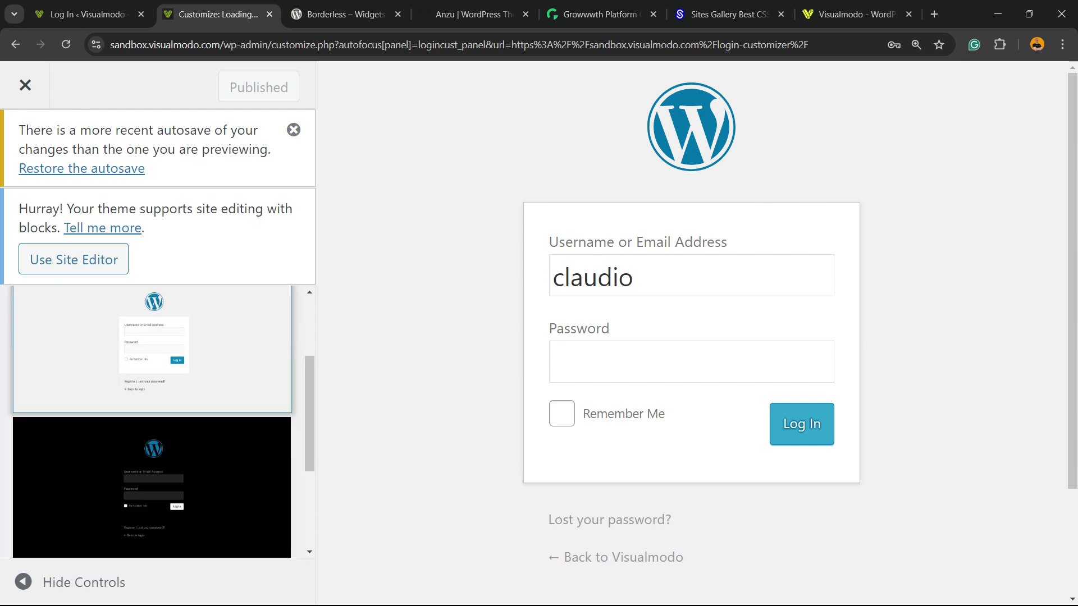
scroll(152, 421, "down", 1)
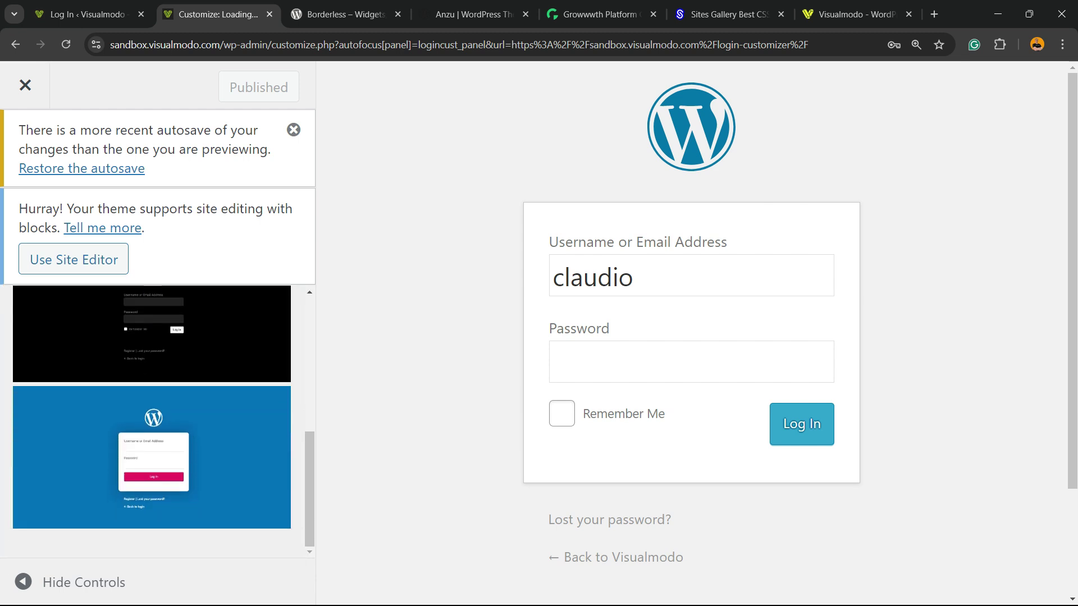
left_click(152, 334)
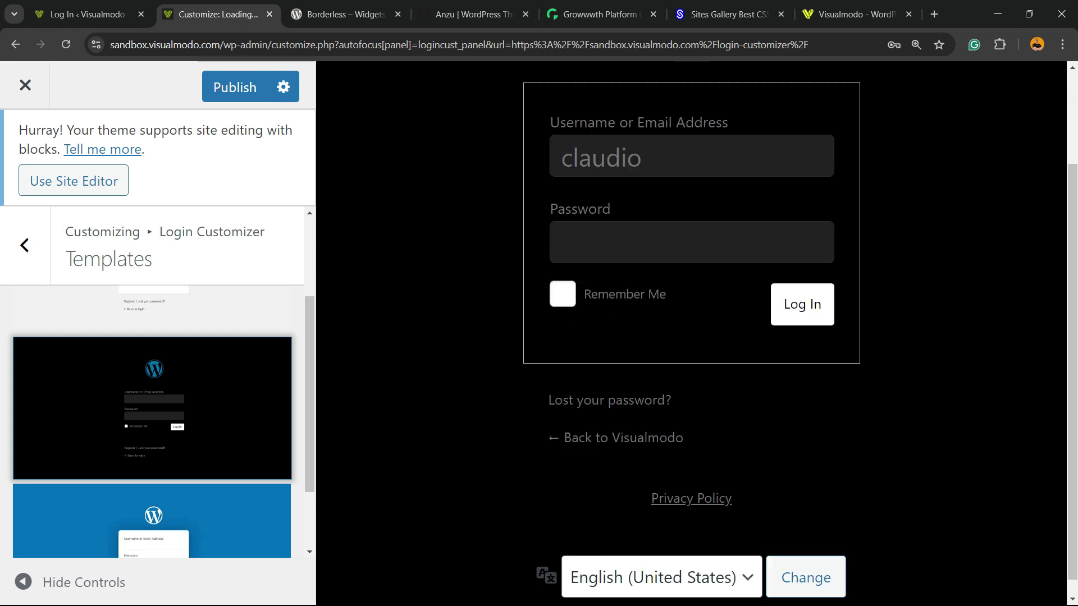
scroll(152, 393, "down", 2)
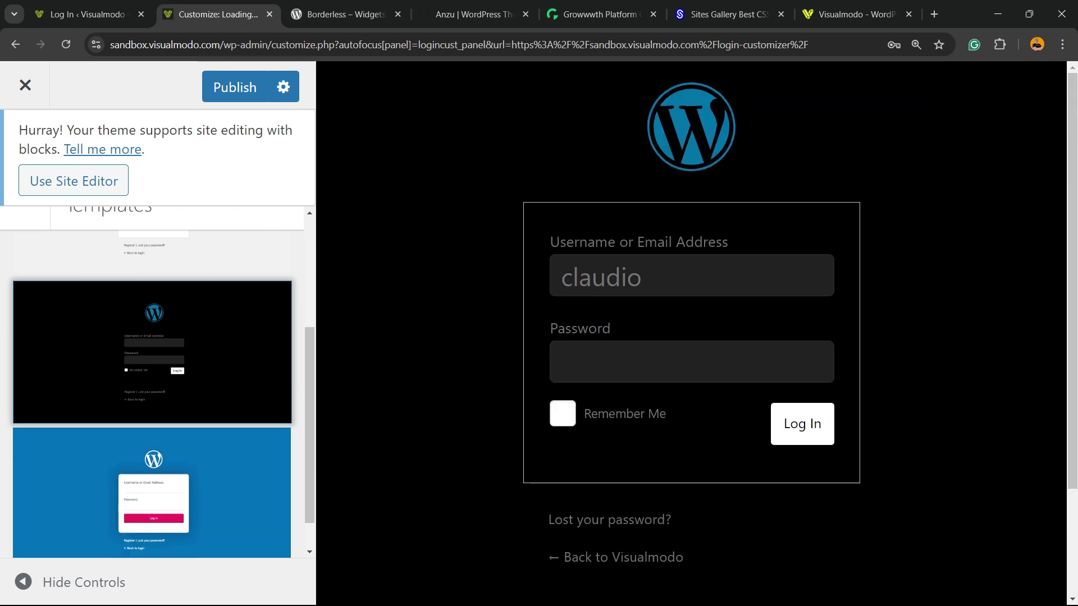
left_click(152, 456)
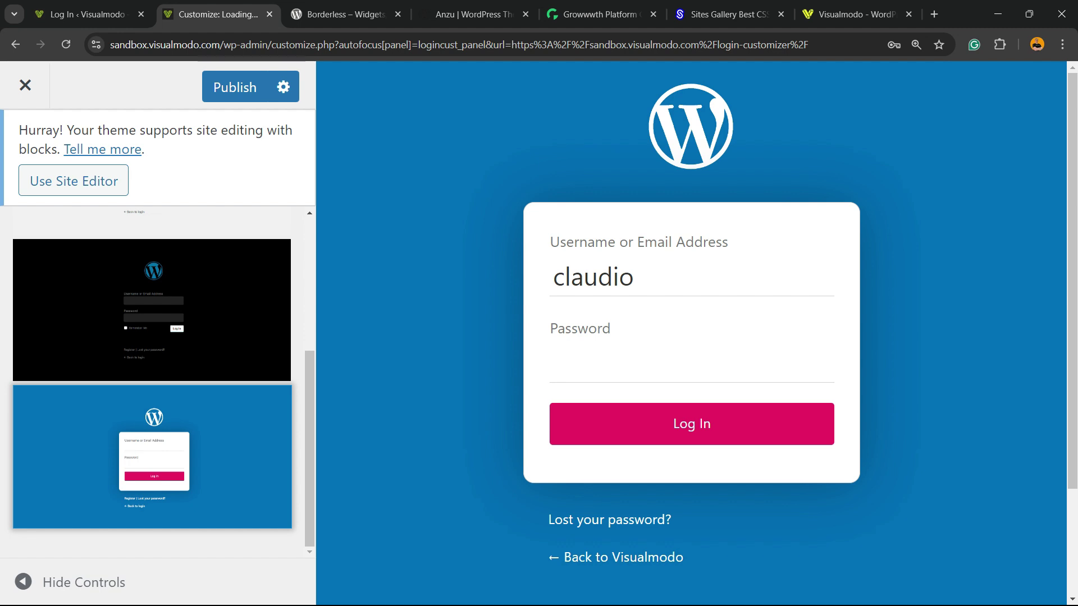
scroll(151, 382, "up", 4)
left_click(151, 402)
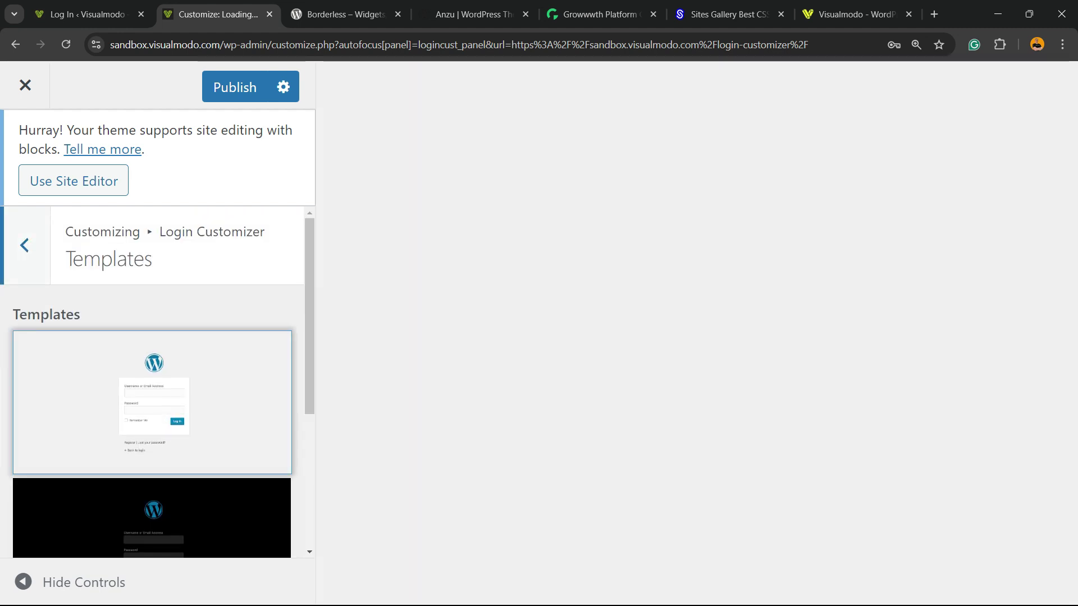
View the Login Customizer's Background options and open its Logo settings
left_click(25, 245)
left_click(66, 366)
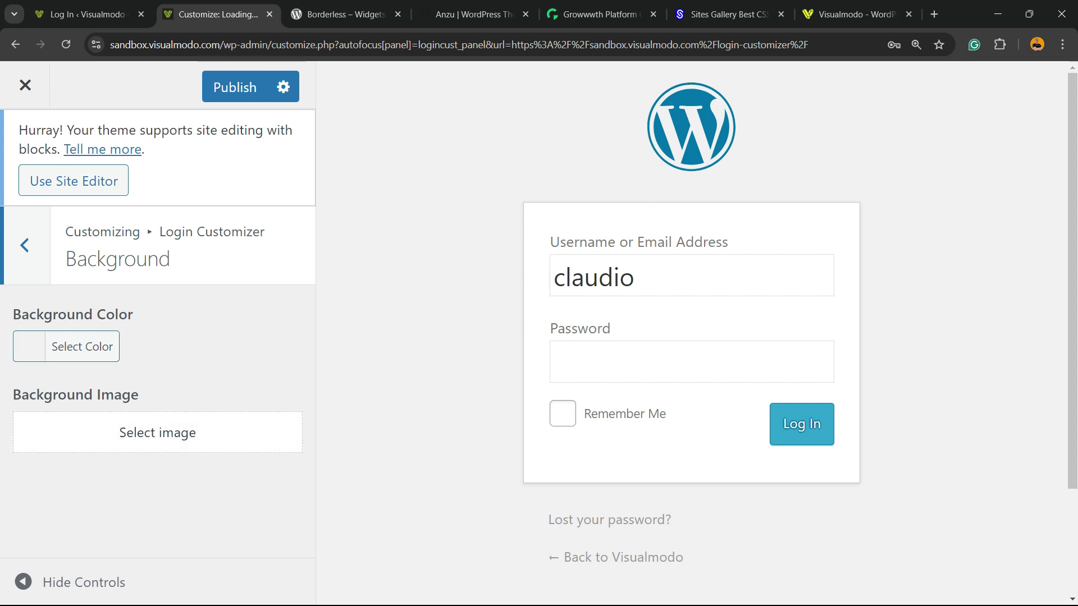
left_click(25, 245)
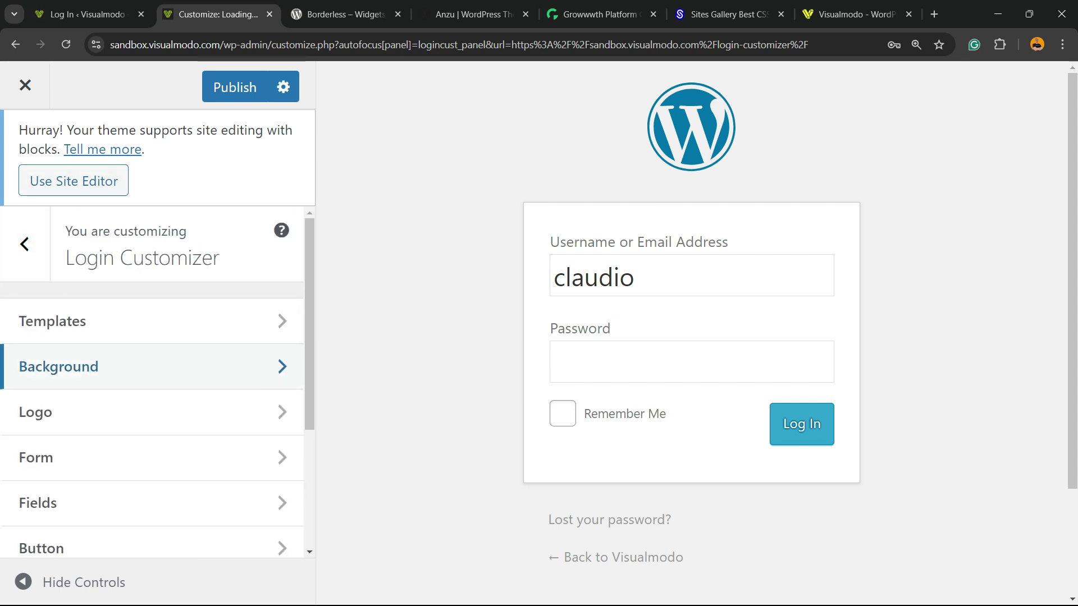
left_click(151, 412)
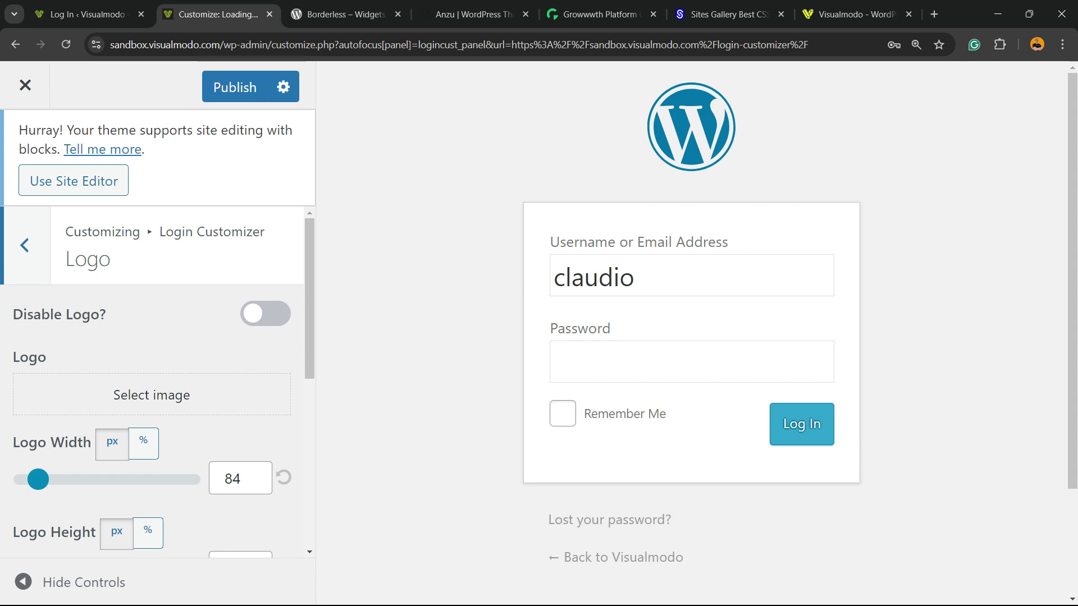
Try disabling the login page logo and turn it back on
left_click(265, 313)
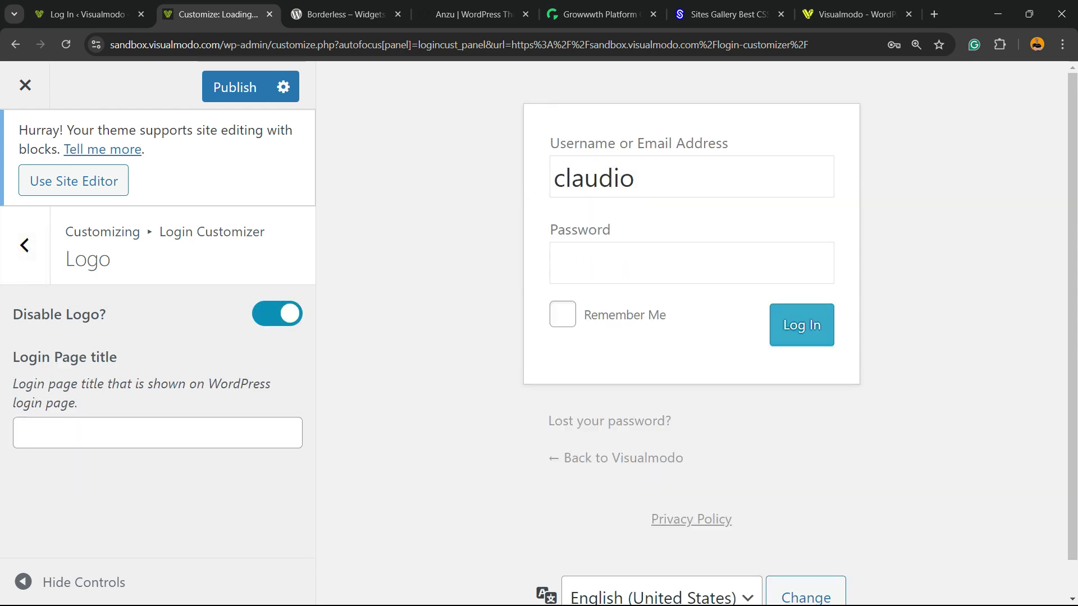
key("space")
Examine the logo's width, height, bottom padding and URL settings and the login page title option
scroll(151, 382, "down", 3)
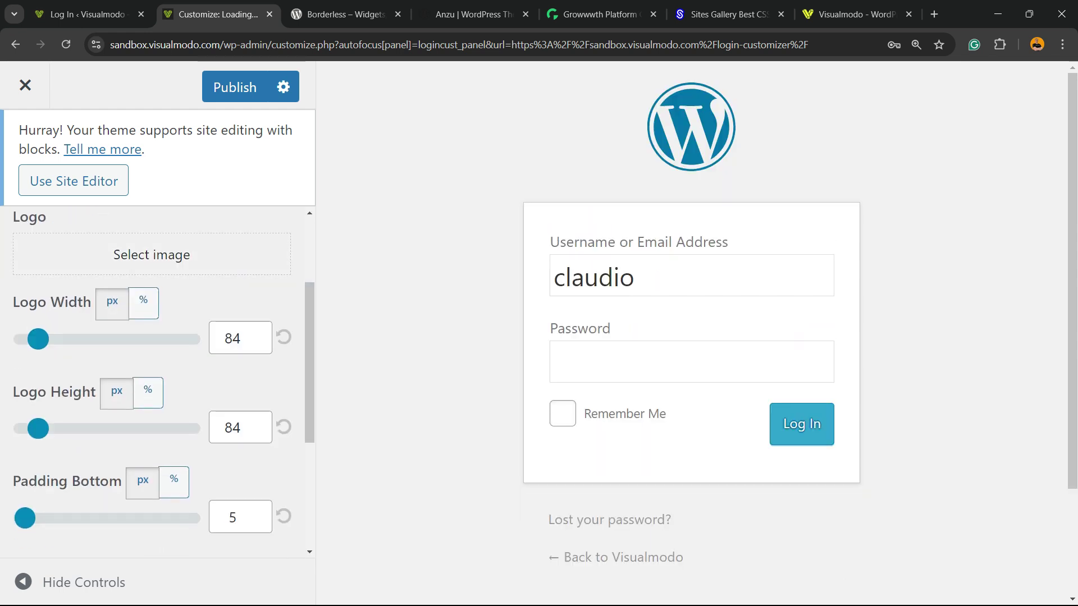
scroll(158, 382, "down", 3)
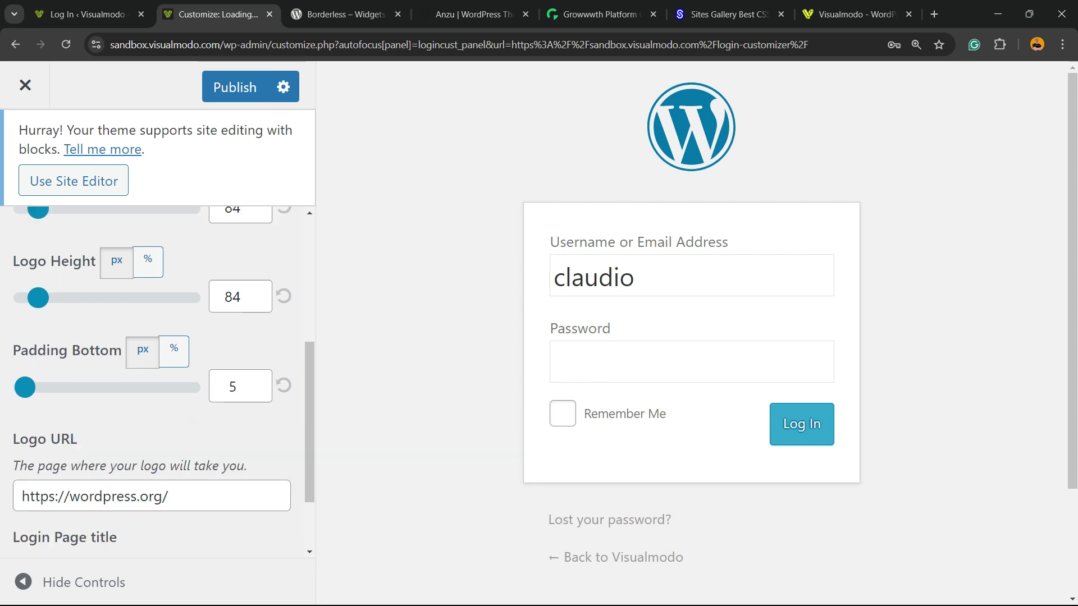
scroll(158, 382, "down", 2)
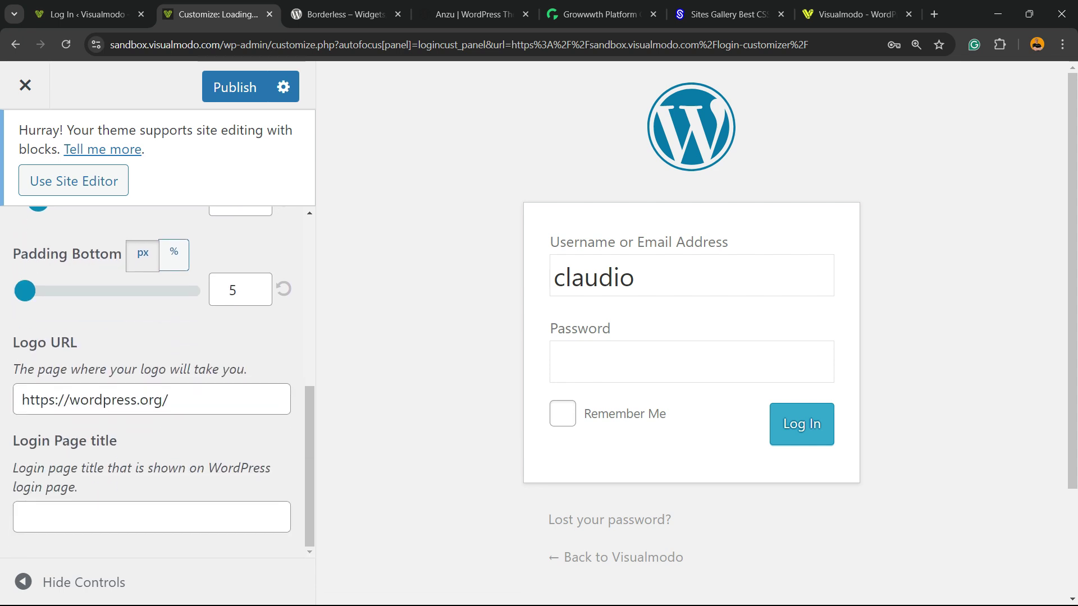
triple_click(103, 399)
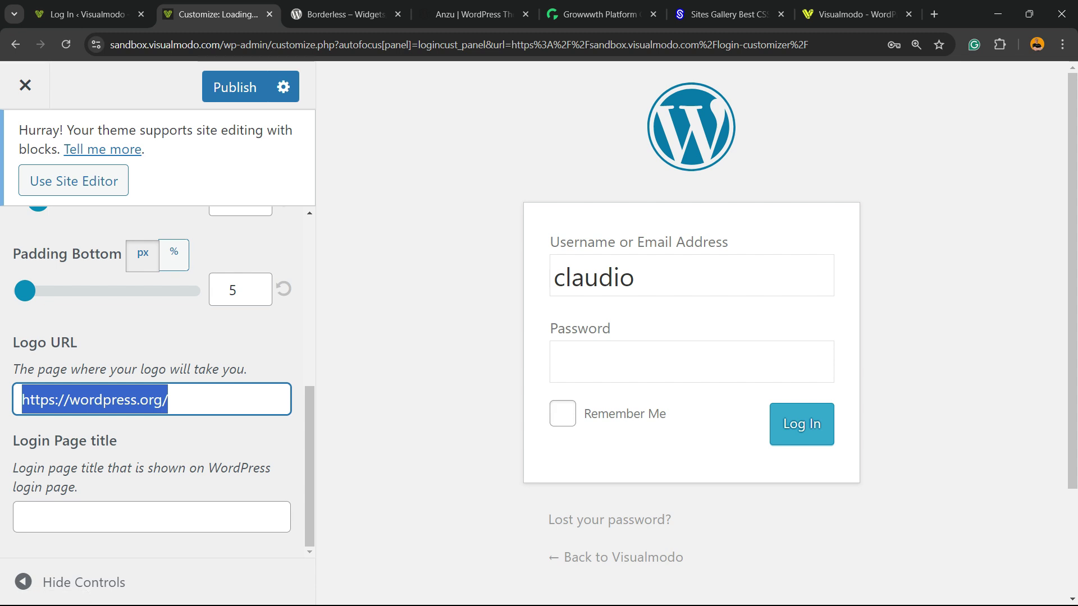
double_click(103, 400)
left_click_drag(170, 399, 21, 399)
scroll(152, 382, "up", 5)
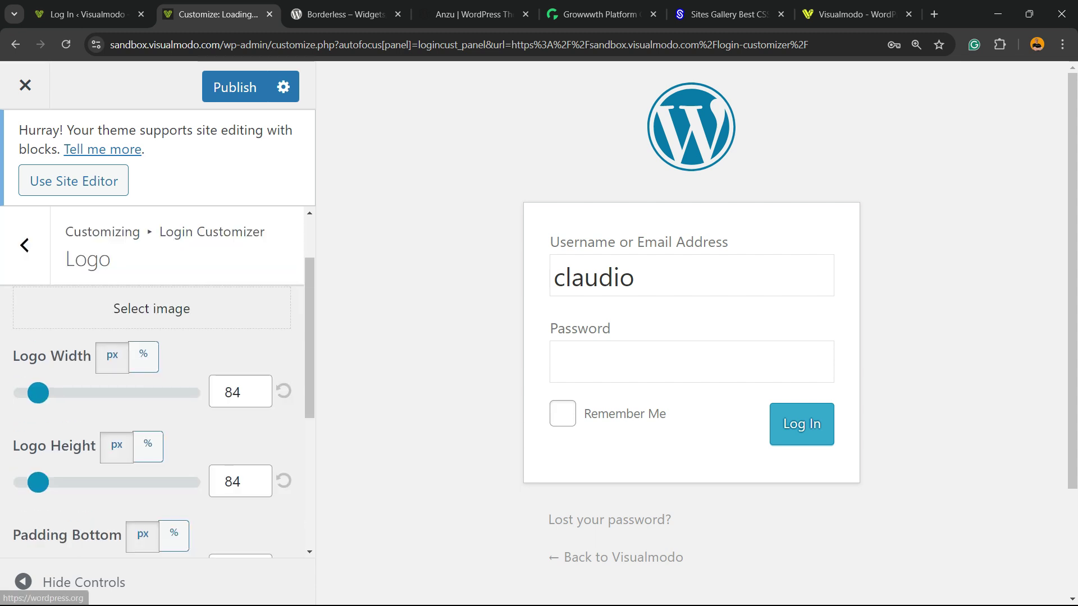
scroll(152, 382, "up", 2)
Leave the Logo settings and open the Login Customizer's Form settings
left_click(25, 245)
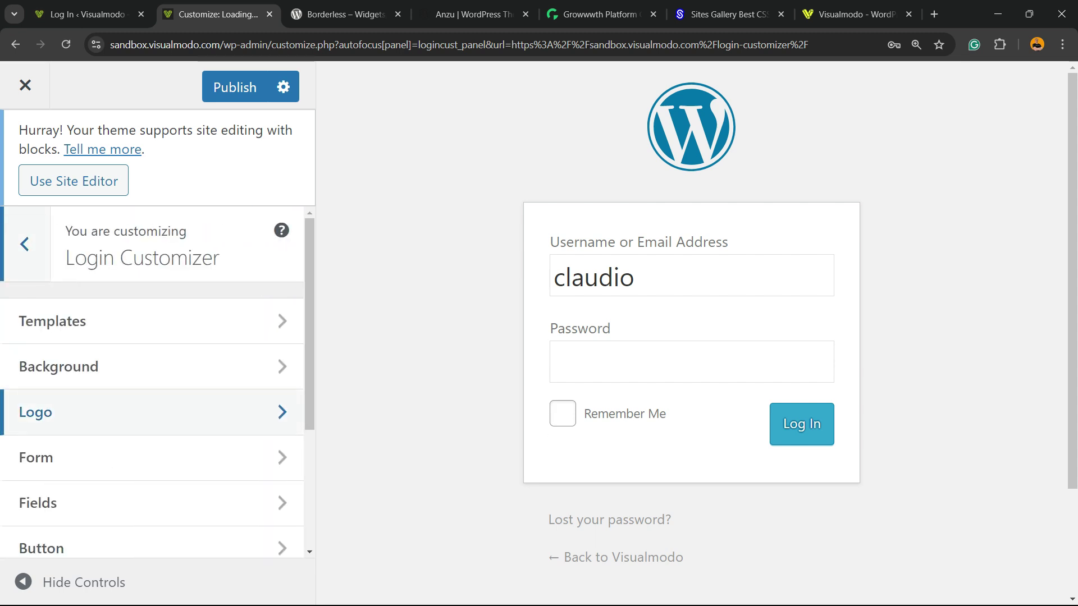
scroll(152, 337, "down", 3)
left_click(146, 317)
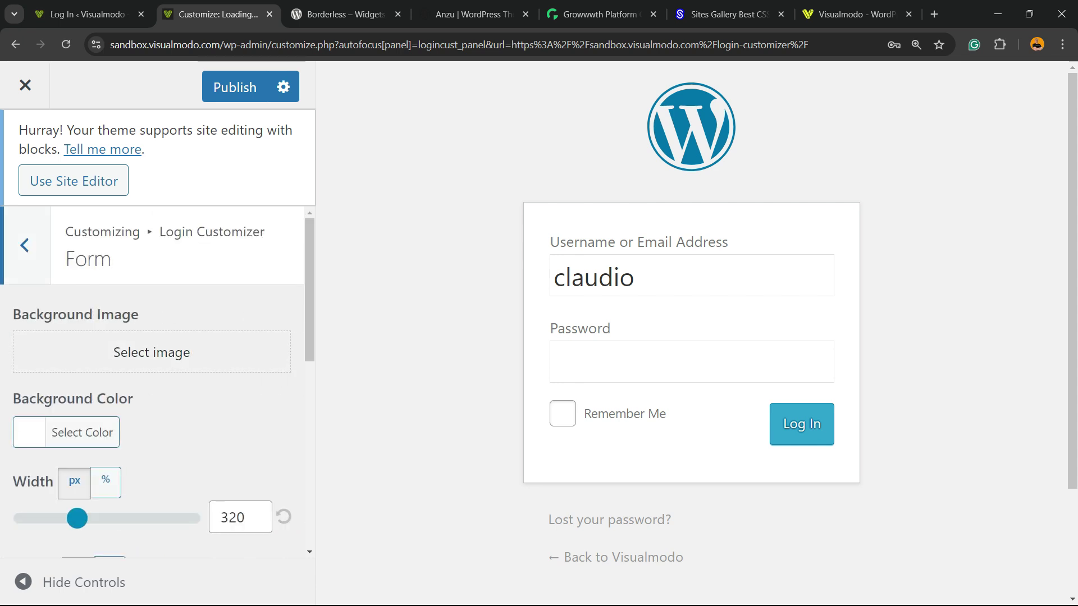
Try a login form width of 311 px and a different form height, resetting each to its default
scroll(151, 382, "down", 5)
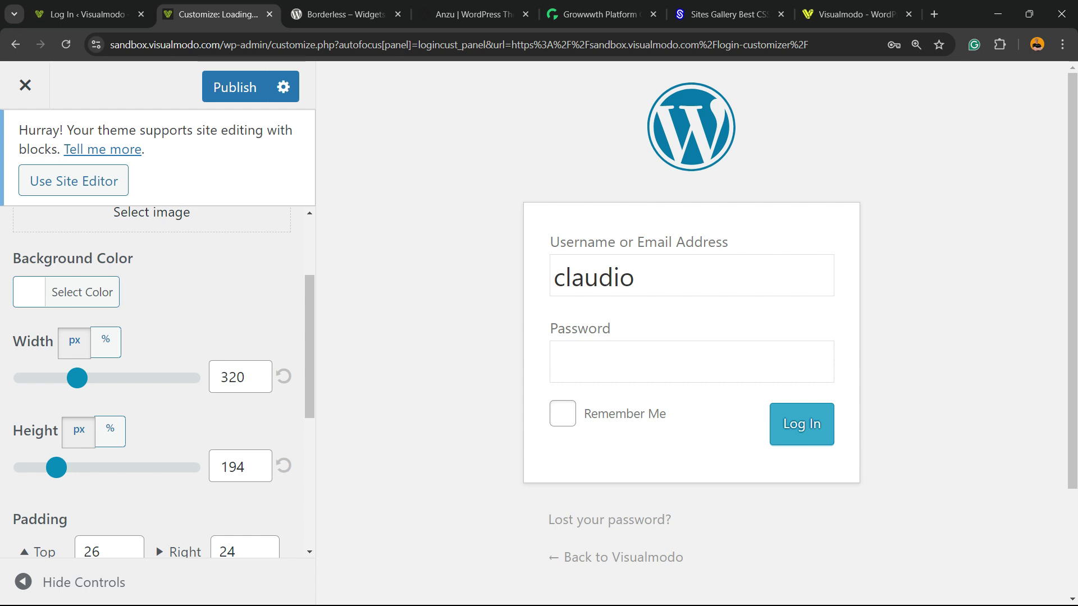
mouse_move(77, 237)
left_mouse_down()
mouse_move(109, 237)
mouse_move(49, 238)
mouse_move(94, 238)
mouse_move(76, 237)
left_mouse_up()
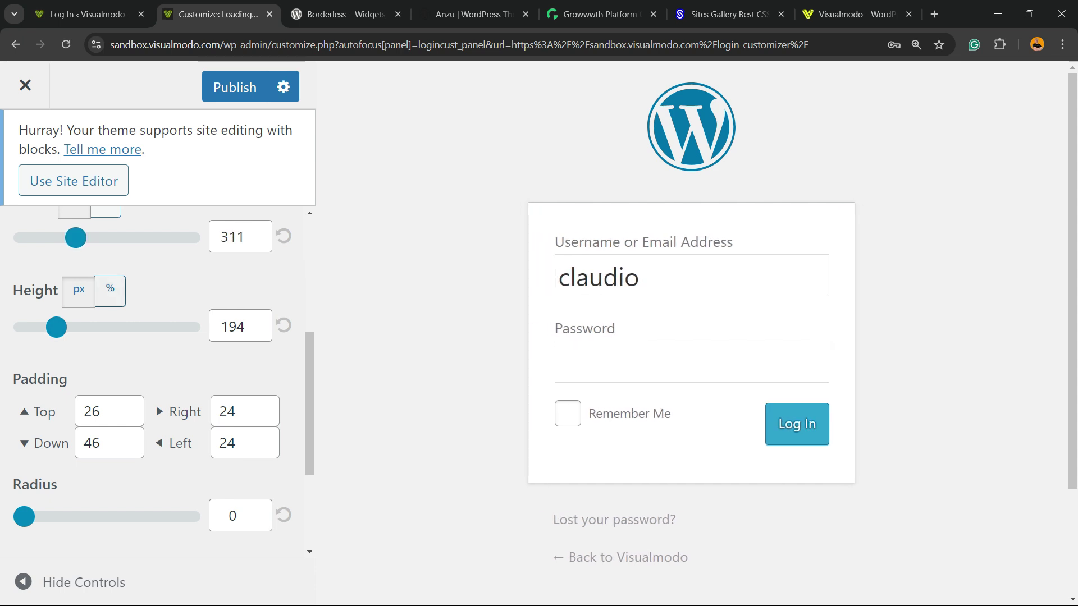
left_click(283, 236)
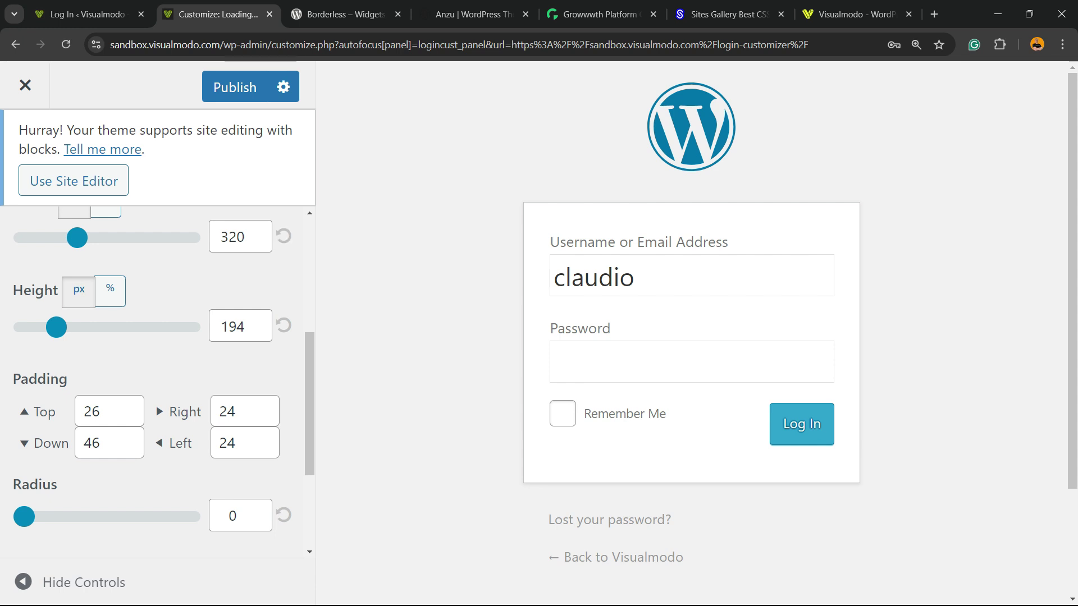
mouse_move(57, 327)
left_mouse_down()
mouse_move(71, 327)
mouse_move(43, 328)
mouse_move(60, 328)
left_mouse_up()
left_click(283, 325)
Set the login form's corner radius to 40
scroll(152, 382, "down", 3)
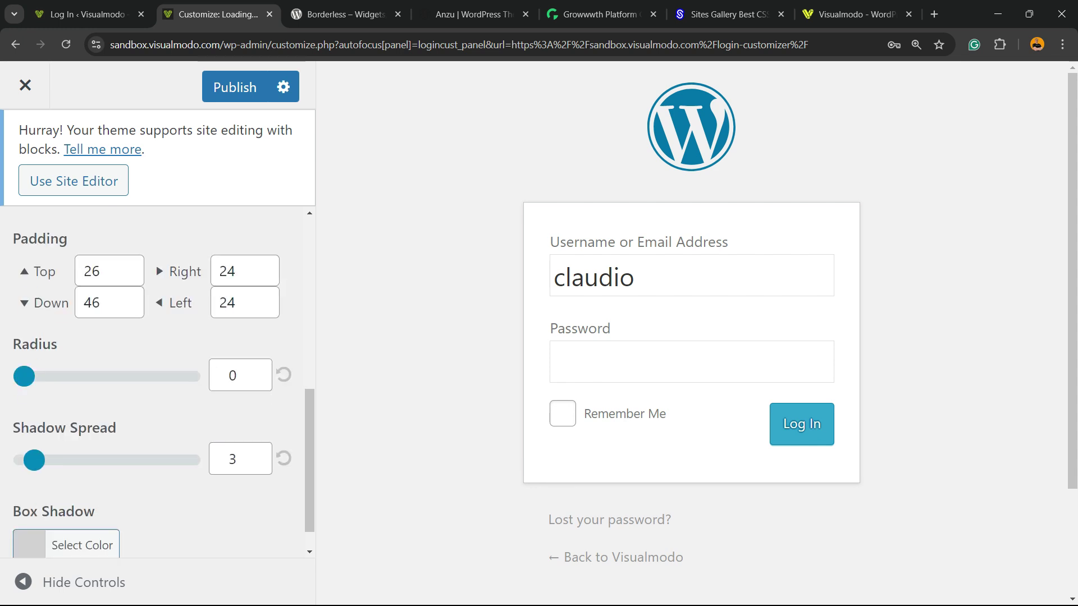
mouse_move(24, 376)
left_mouse_down()
mouse_move(50, 376)
mouse_move(37, 376)
left_mouse_up()
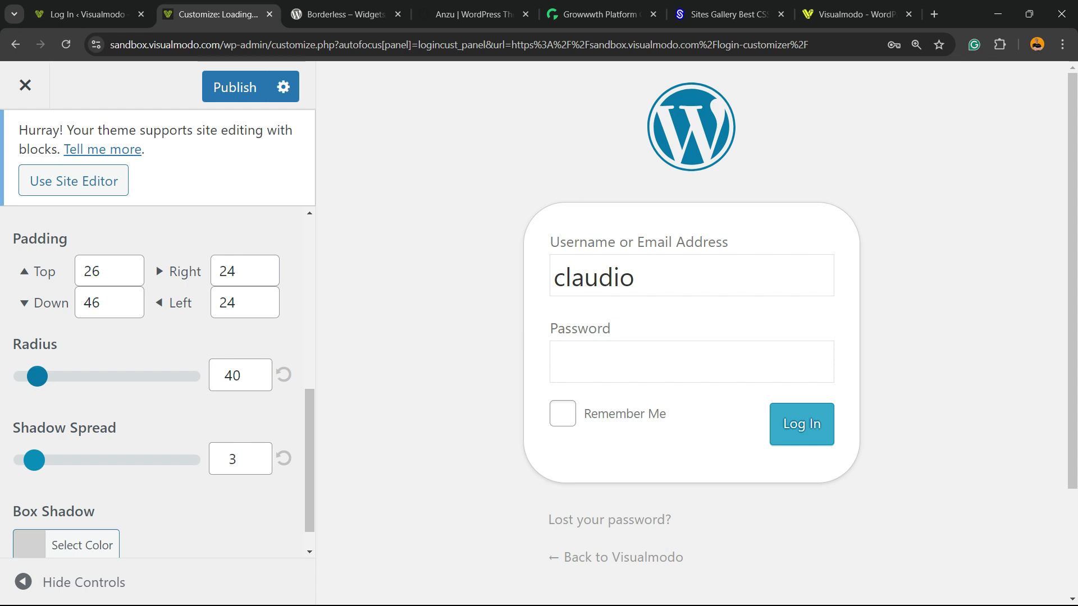
scroll(152, 382, "down", 1)
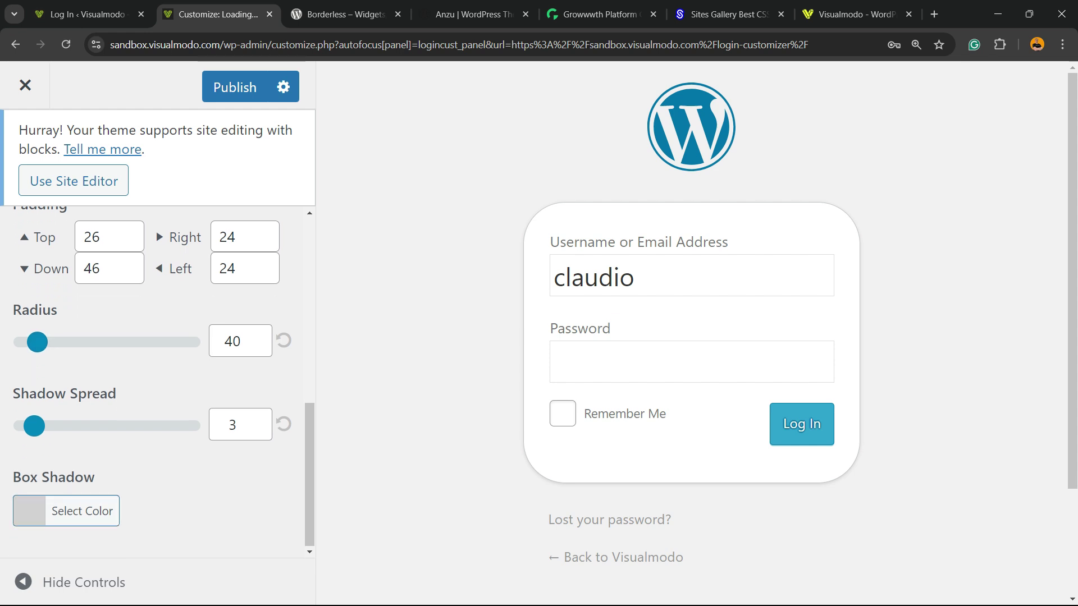
Leave the Form settings and open the Login Customizer's Fields settings
scroll(152, 382, "up", 6)
left_click(24, 246)
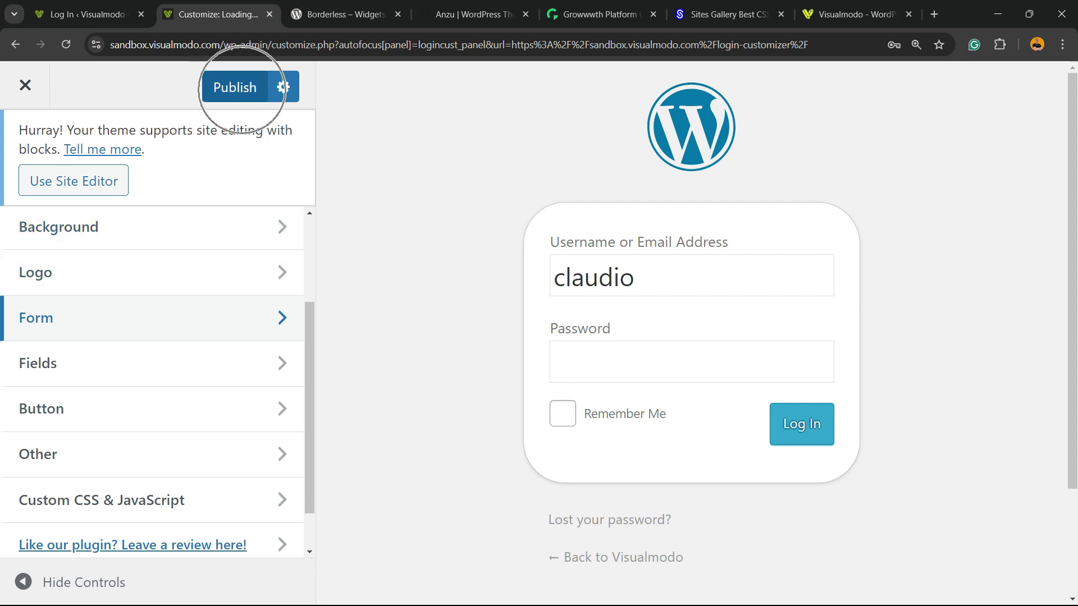
scroll(151, 348, "down", 1)
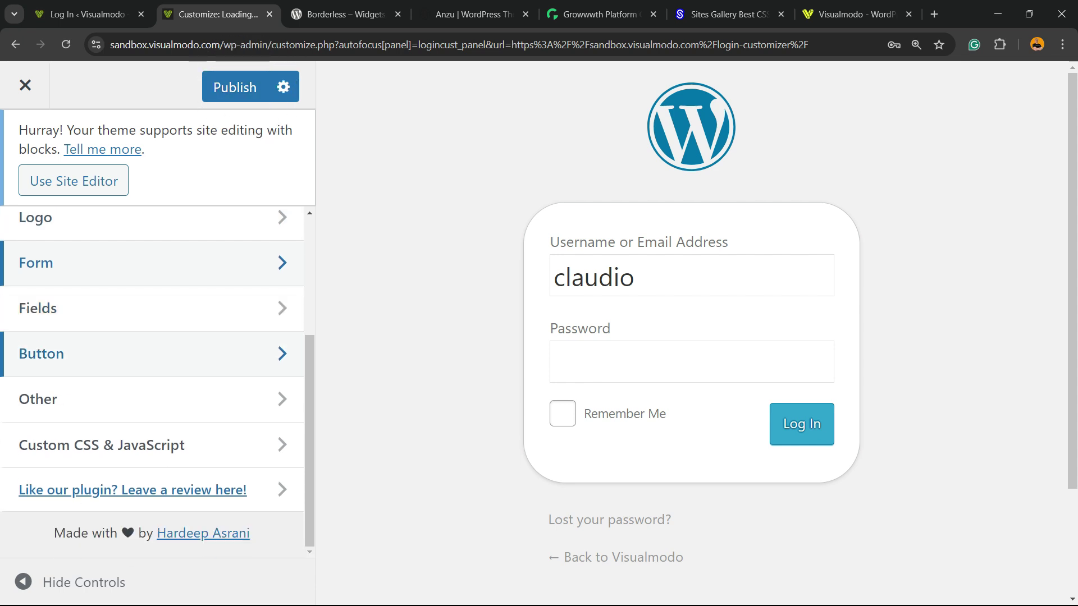
left_click(151, 320)
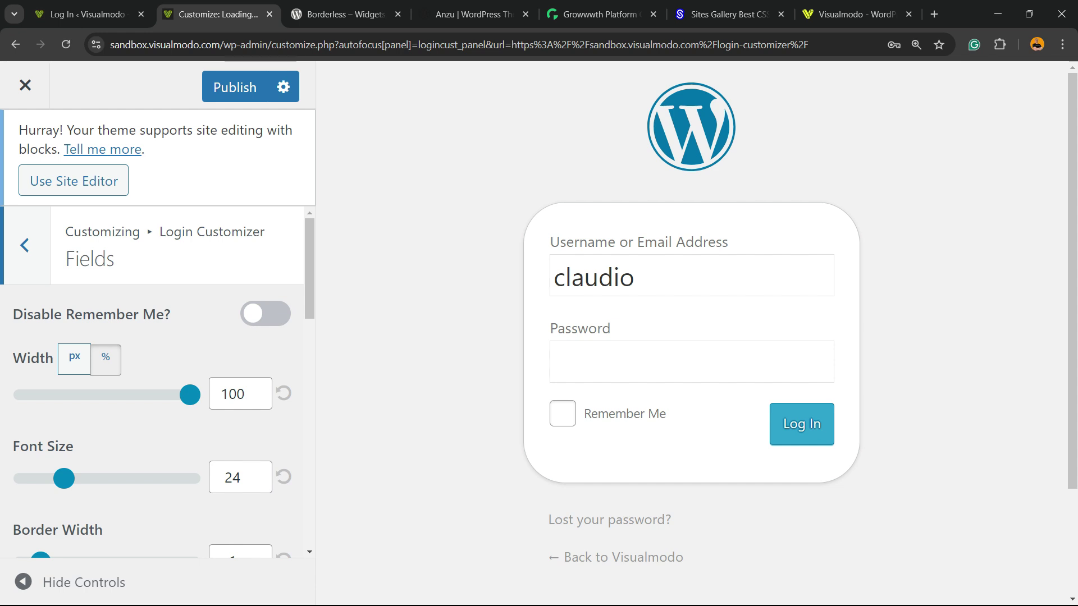
Try disabling the Remember Me option repeatedly and leave it enabled
left_click(265, 313)
left_click(265, 314)
left_click(265, 314)
left_click(265, 314)
left_click(265, 313)
left_click(265, 313)
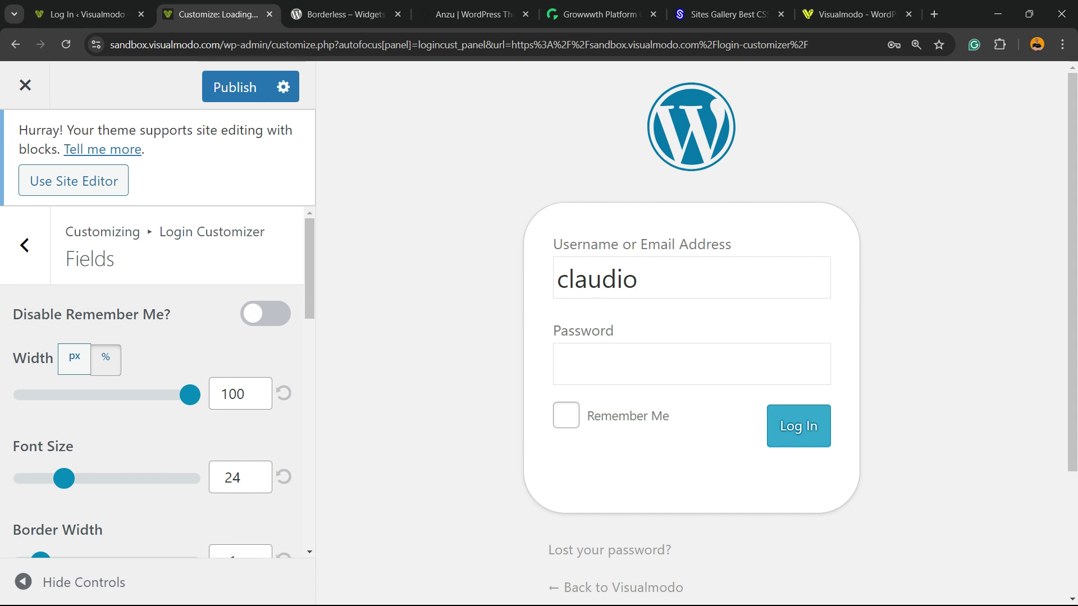
Try adjusting the login fields' font size and border width, and restore their default values
scroll(152, 382, "down", 3)
mouse_move(64, 338)
left_mouse_down()
mouse_move(116, 338)
mouse_move(53, 338)
mouse_move(64, 338)
left_mouse_up()
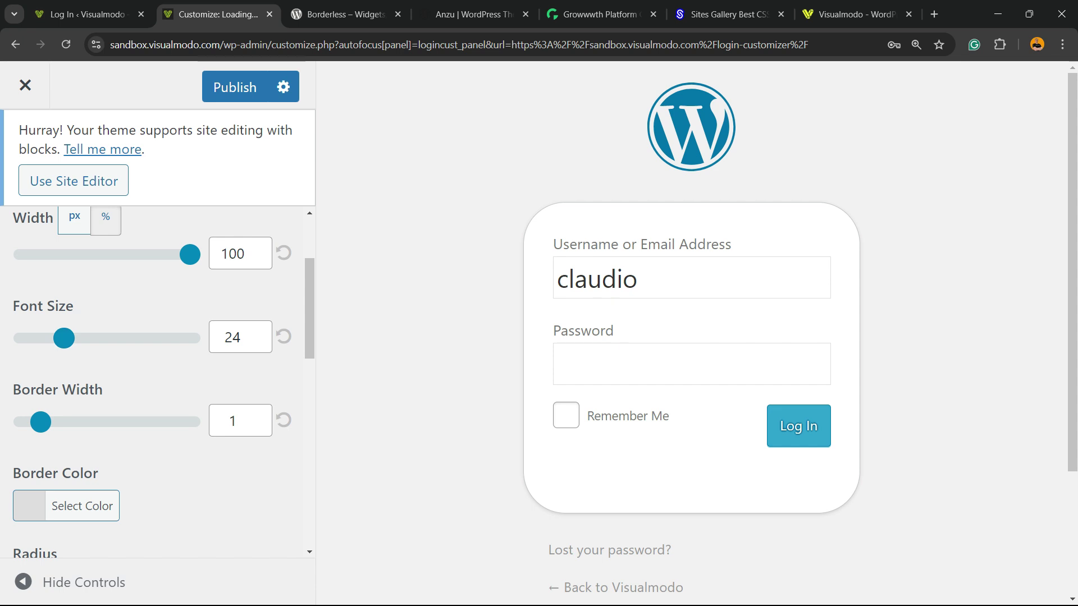
left_click_drag(40, 421, 89, 421)
left_click(284, 420)
Set the login fields' corner radius to 14 and review the fields' remaining padding, color and label options
scroll(163, 382, "down", 3)
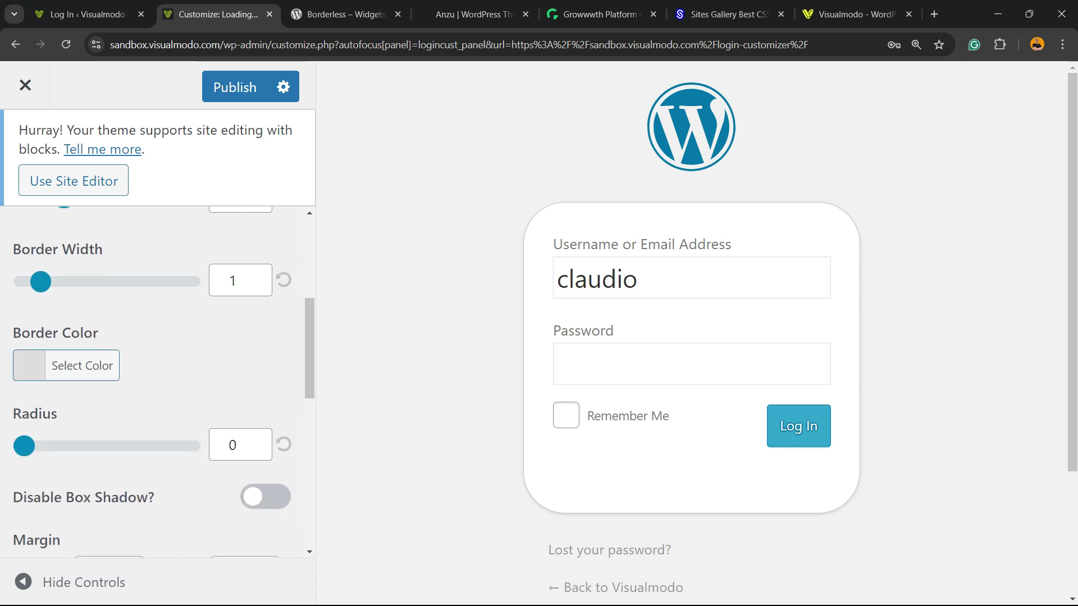
left_click_drag(25, 446, 47, 445)
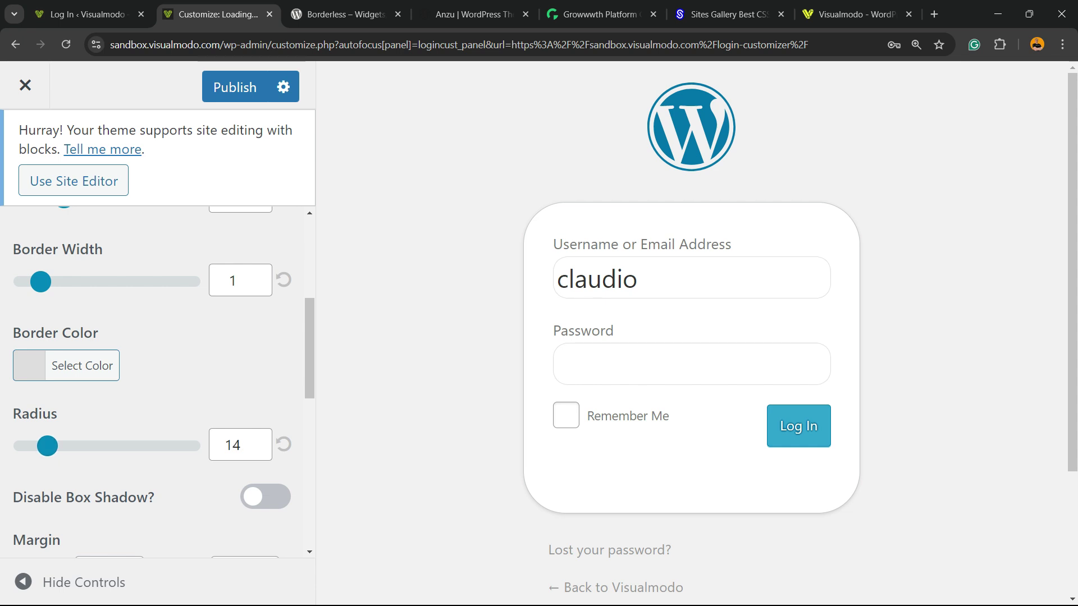
scroll(157, 382, "down", 9)
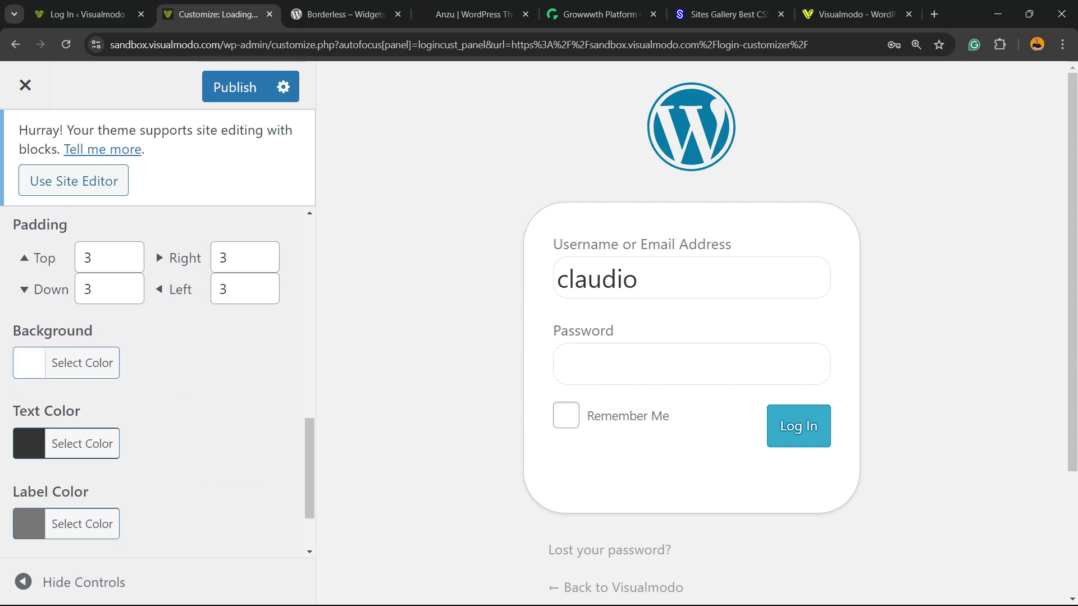
scroll(157, 381, "down", 2)
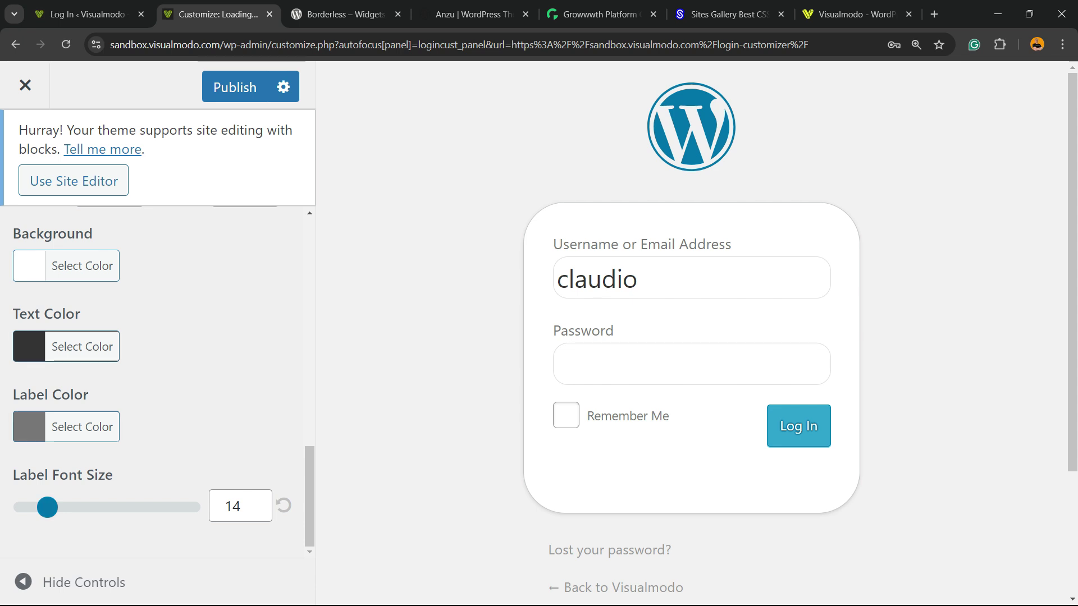
scroll(151, 382, "up", 11)
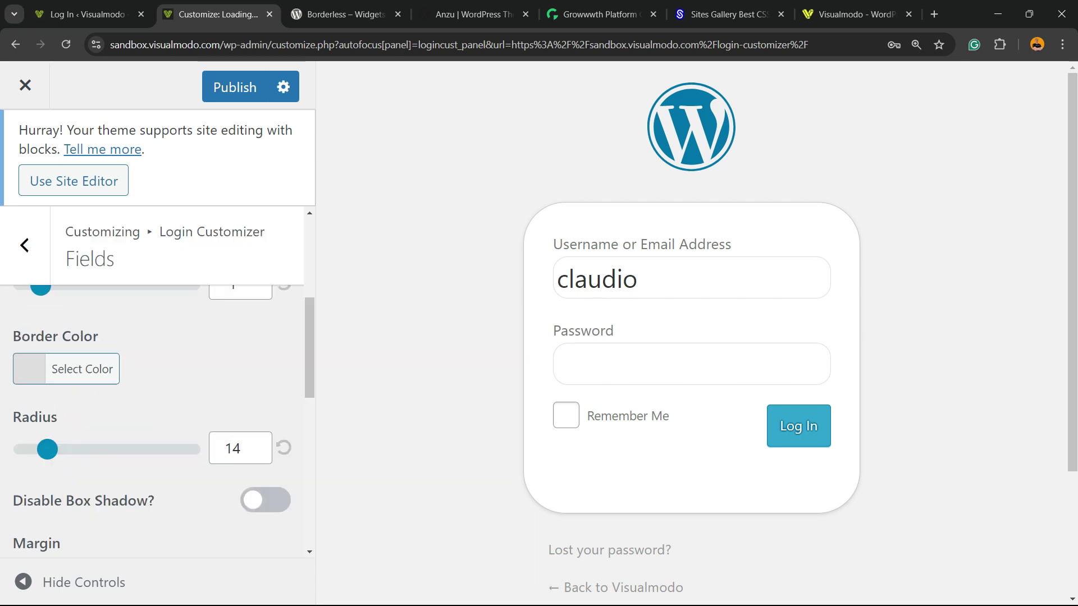
Leave the Fields settings and open the Login Customizer's Button settings
left_click(25, 245)
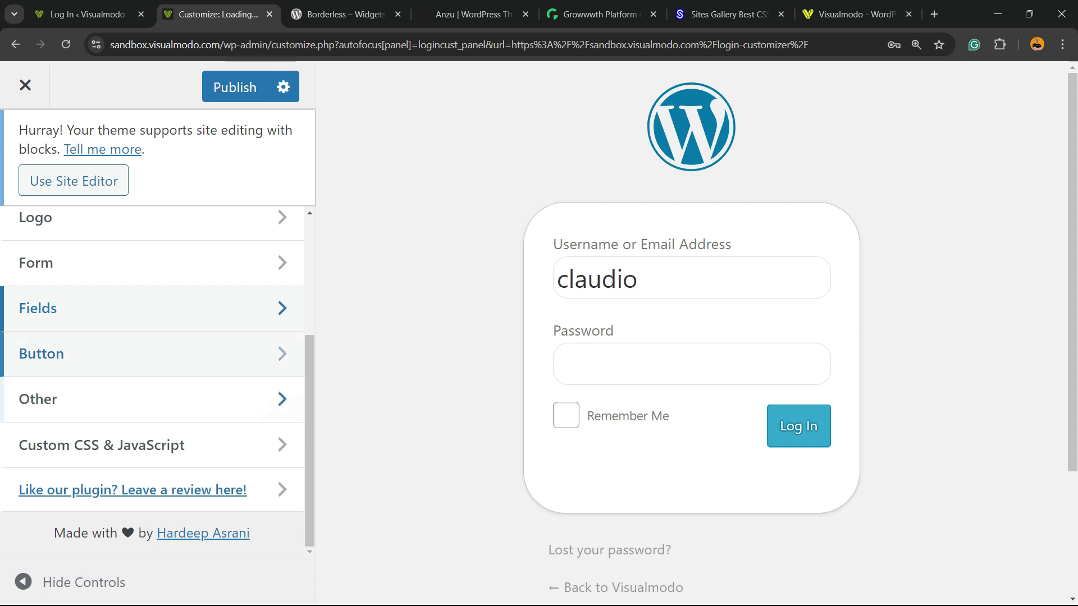
left_click(41, 354)
scroll(157, 382, "down", 3)
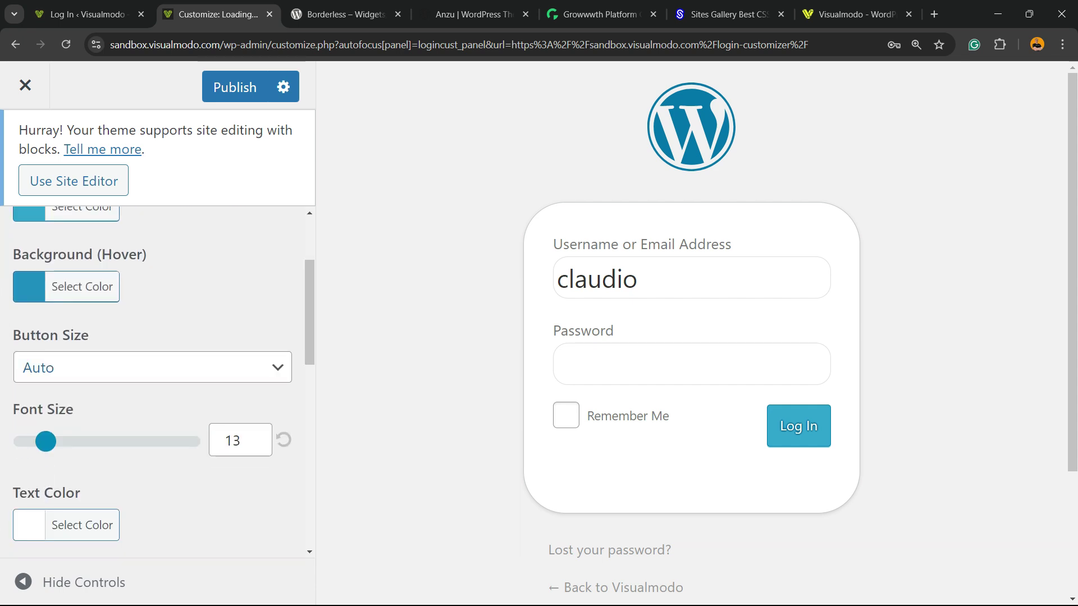
Try the Custom size for the Log In button and return the button size to Auto
left_click(152, 368)
left_click(48, 421)
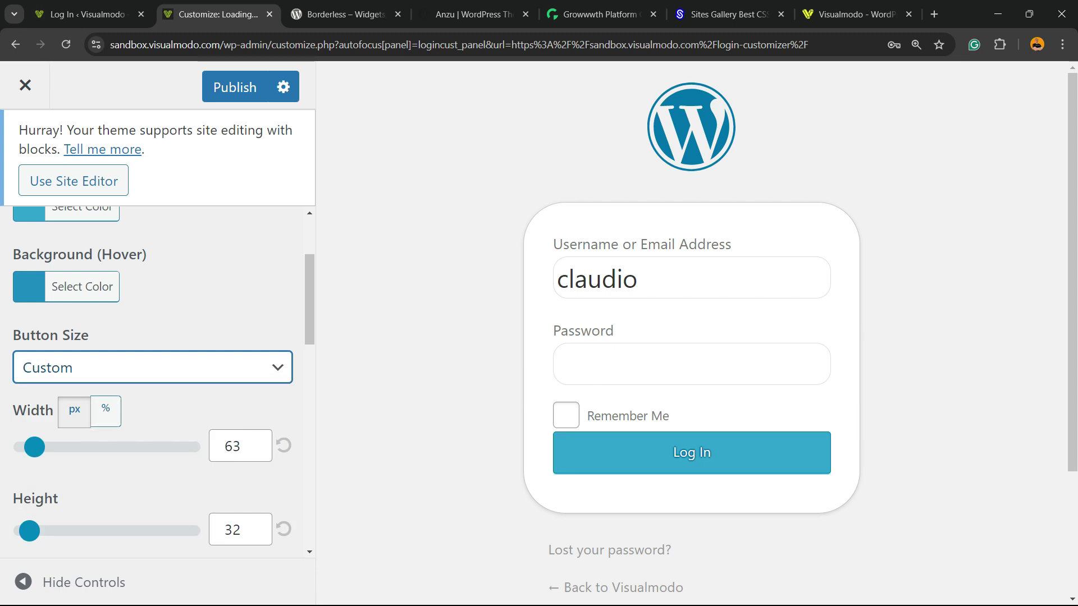
left_click(151, 367)
left_click(48, 394)
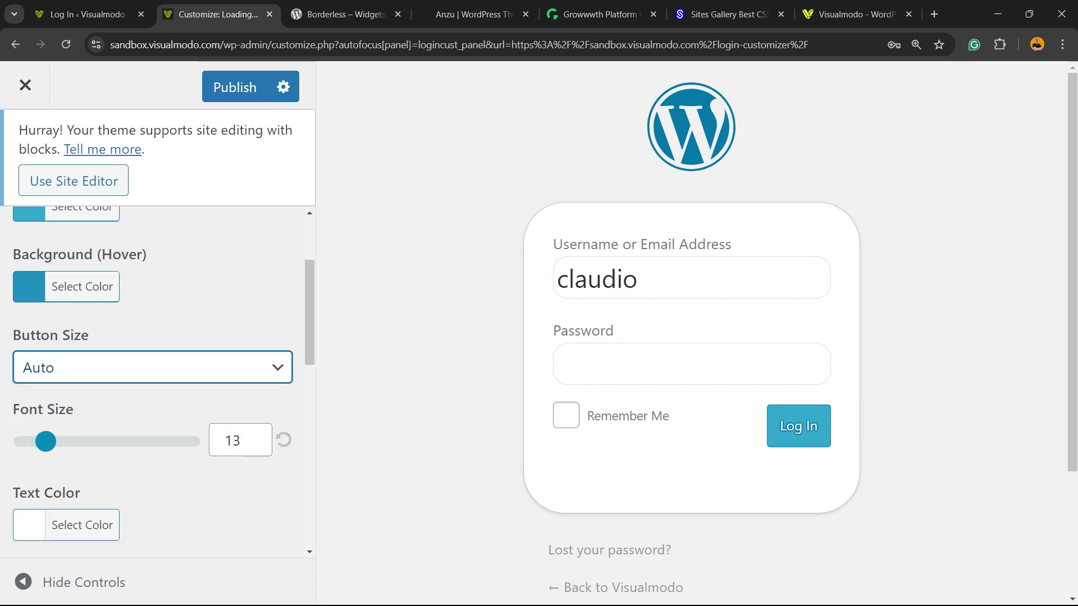
Review the button's padding, border and shadow options, and open the Login Customizer's Other settings
scroll(123, 337, "down", 5)
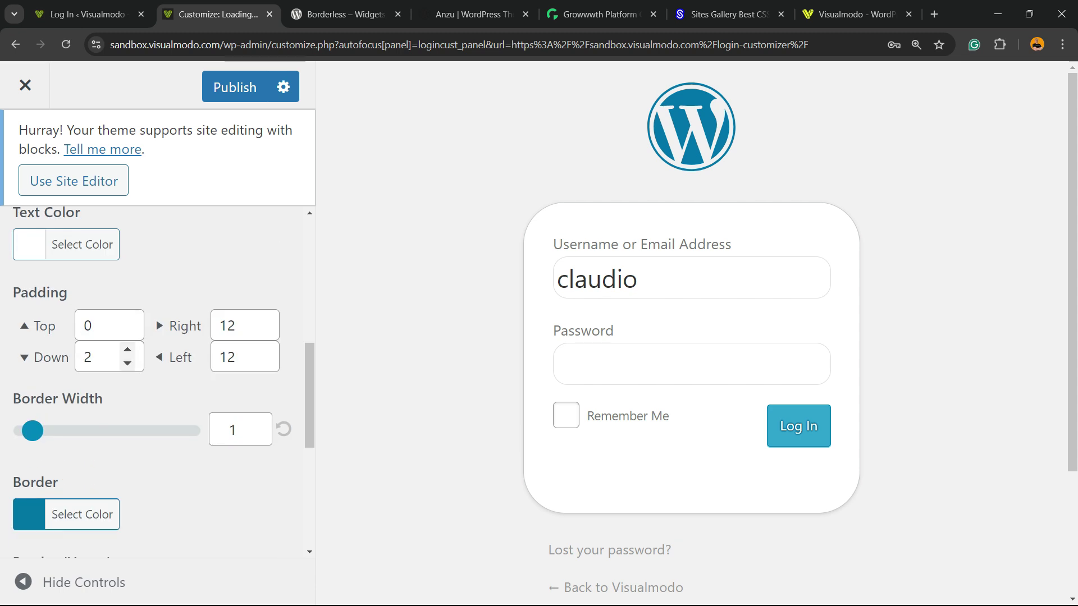
scroll(157, 365, "down", 6)
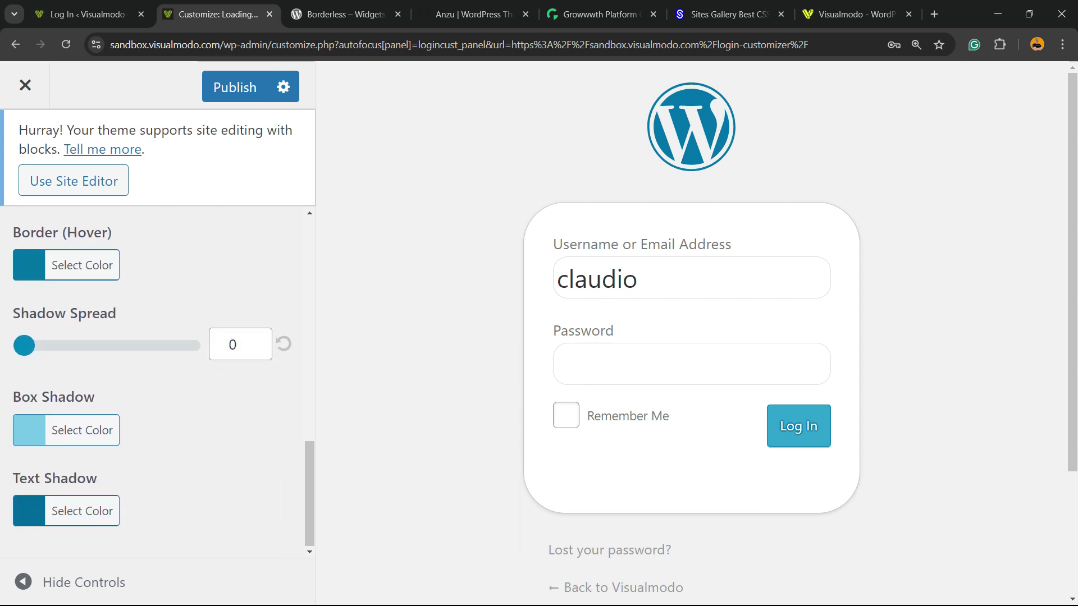
scroll(157, 365, "up", 10)
left_click(22, 243)
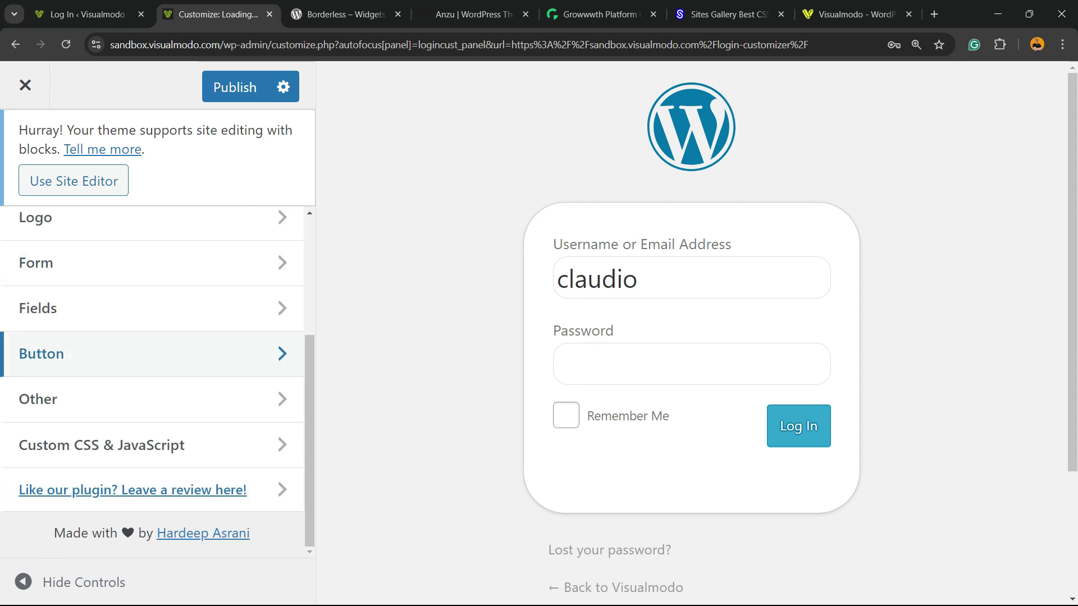
left_click(38, 399)
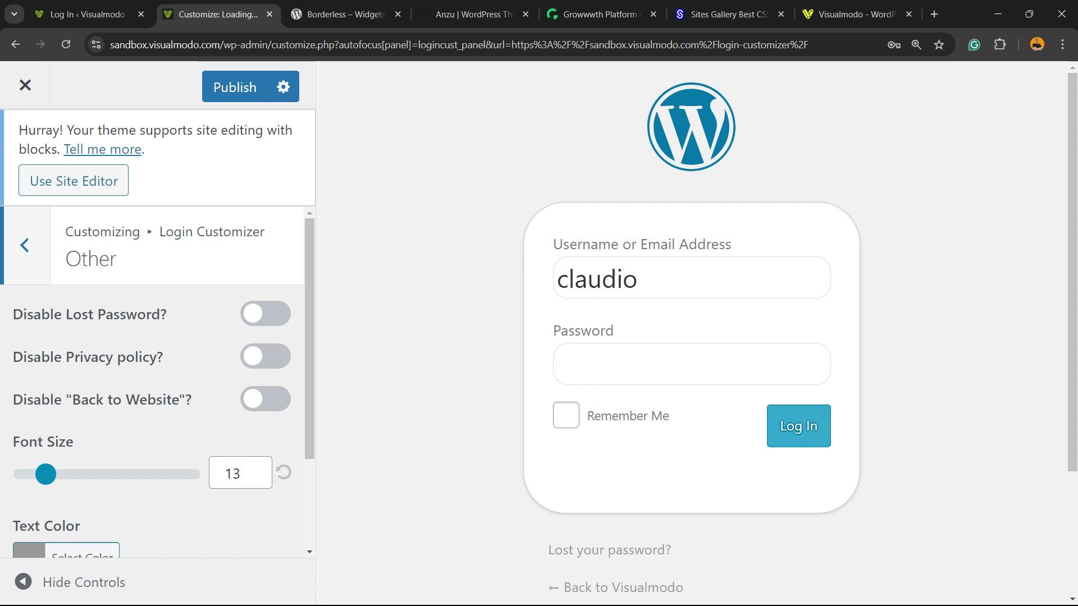
Try disabling the Privacy Policy and Back to Website links, and turn each one back on
left_click(265, 356)
left_click(265, 356)
left_click(265, 356)
left_click(266, 356)
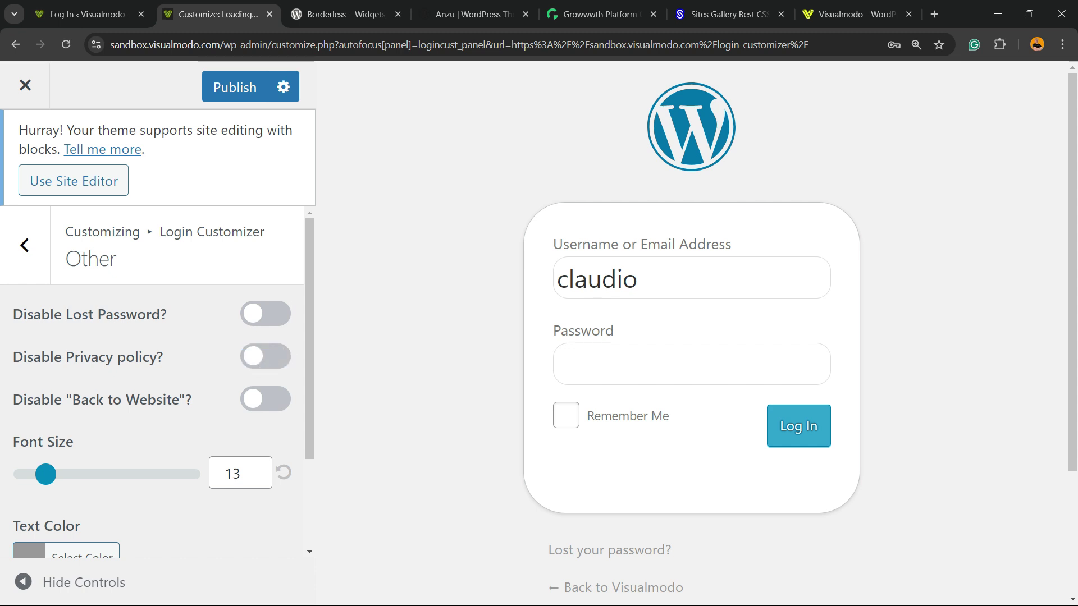
scroll(157, 381, "down", 3)
scroll(691, 333, "down", 3)
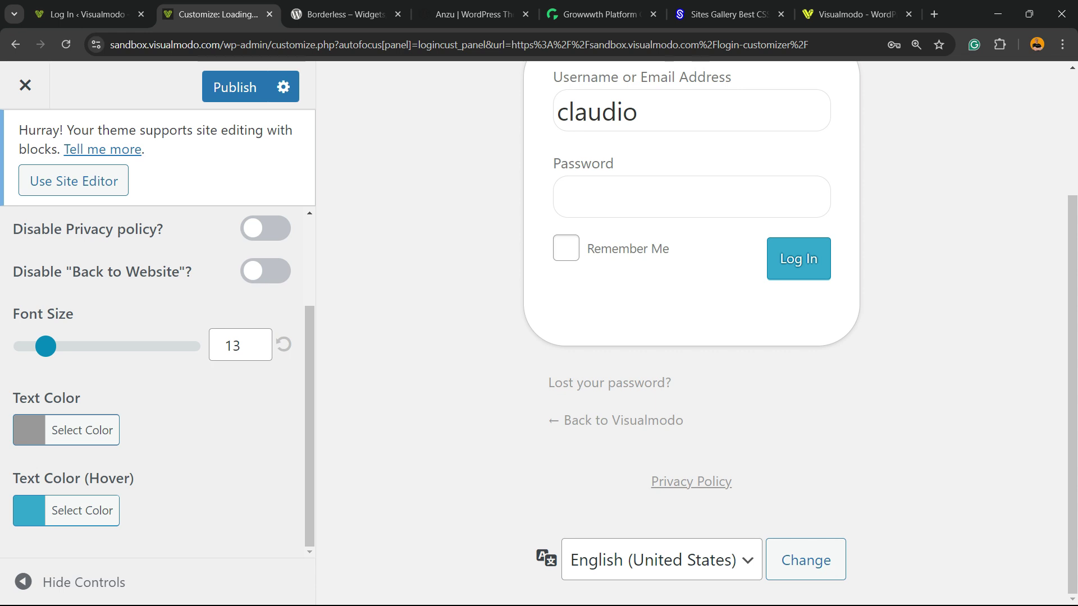
left_click(265, 271)
left_click(265, 271)
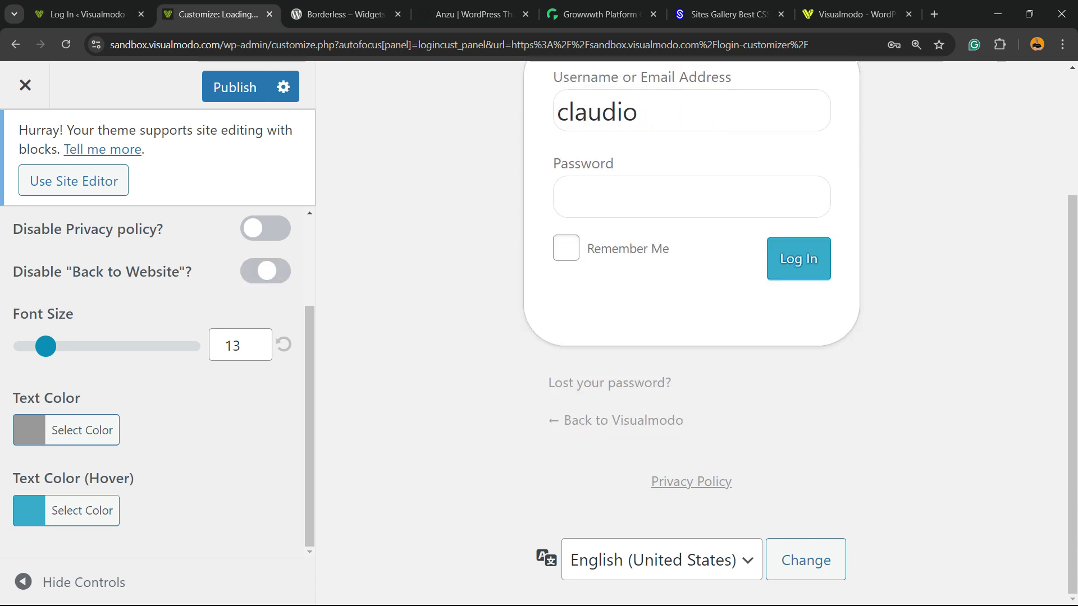
Try disabling the Back to Website link once more and turn it back on
left_click(265, 271)
left_click(265, 271)
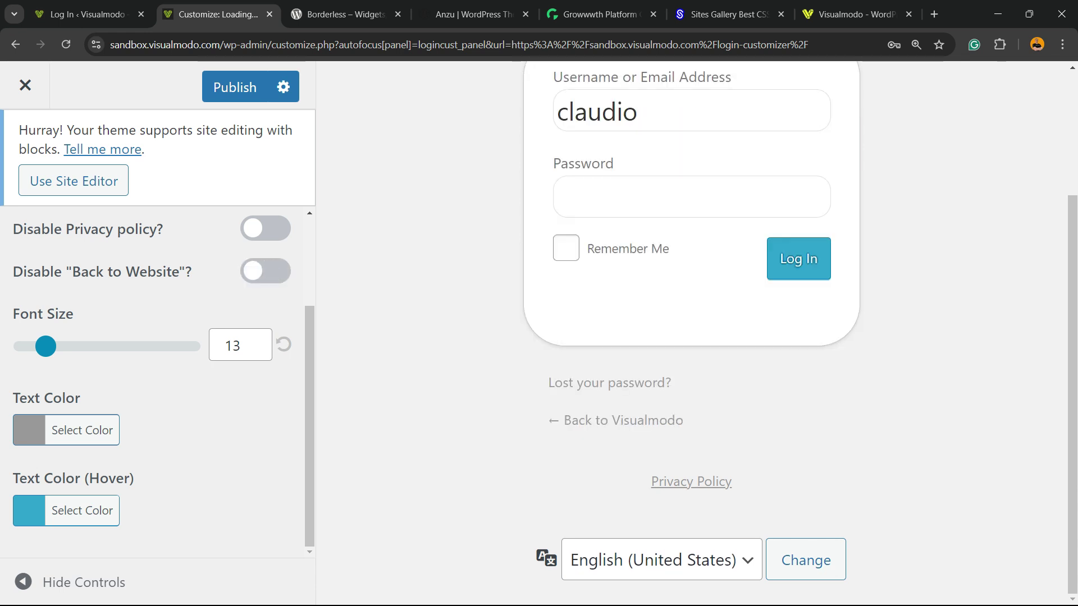
Leave the Other settings and review the Login Customizer's Custom CSS & JavaScript settings
scroll(151, 382, "up", 3)
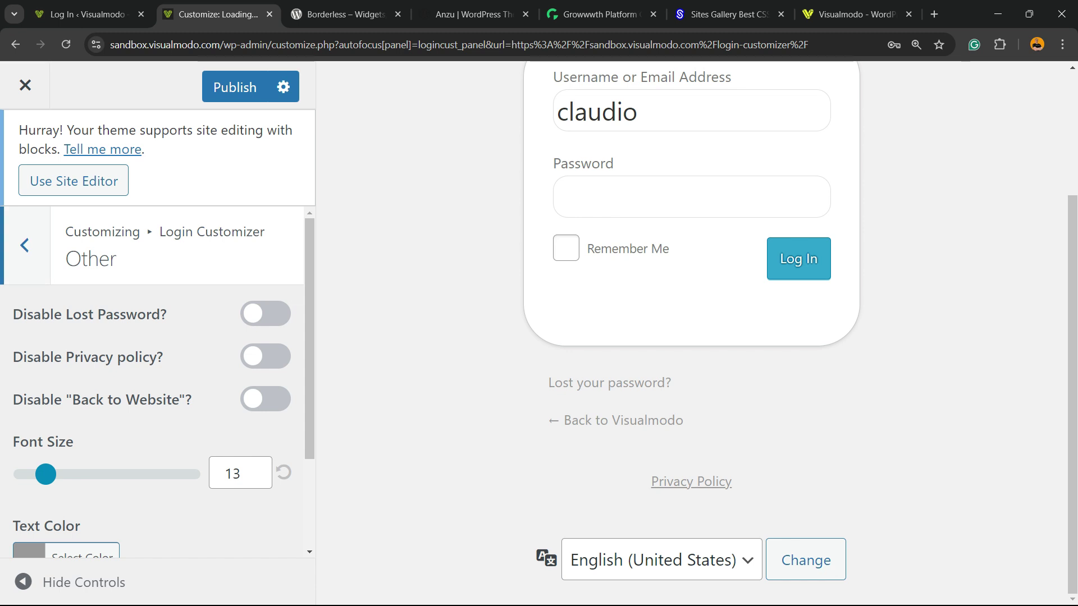
left_click(24, 246)
left_click(101, 445)
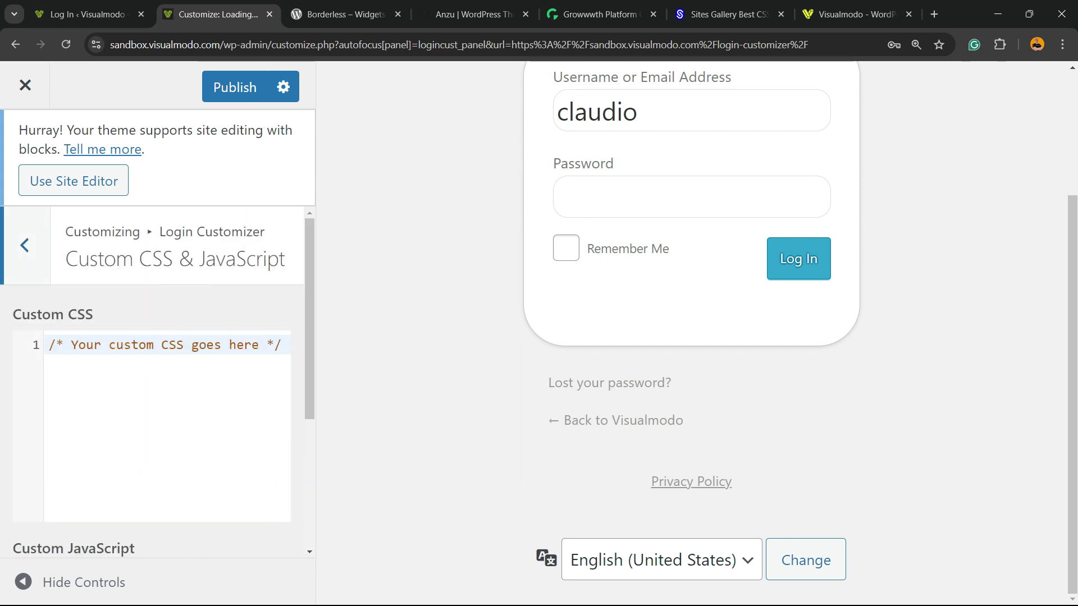
scroll(151, 382, "down", 4)
scroll(152, 382, "up", 4)
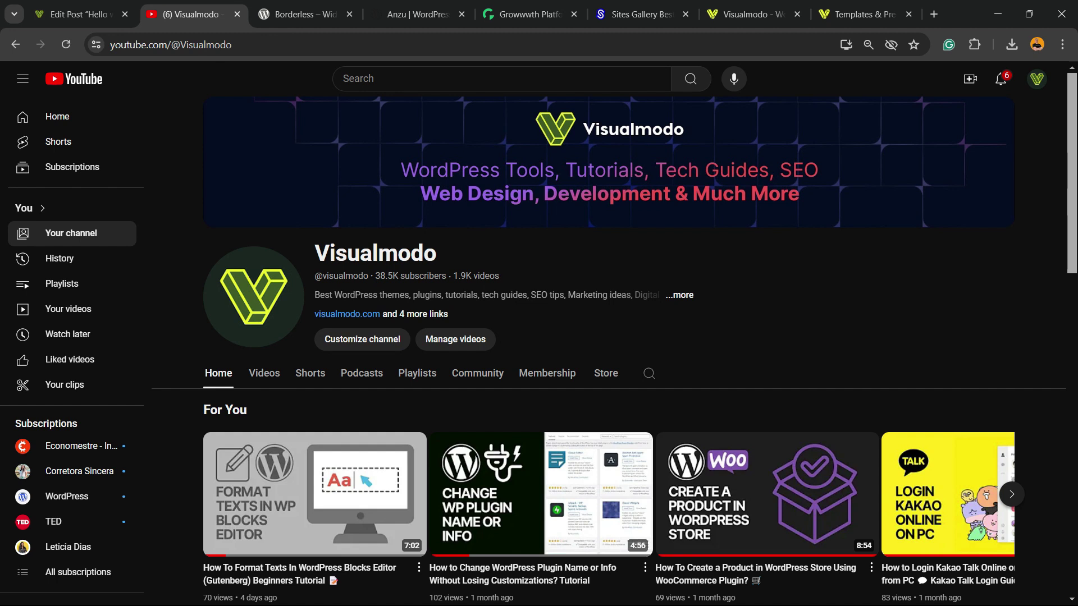
Switch to the WordPress.org page of the Borderless plugin and look over its banner and plugin details
left_click(297, 14)
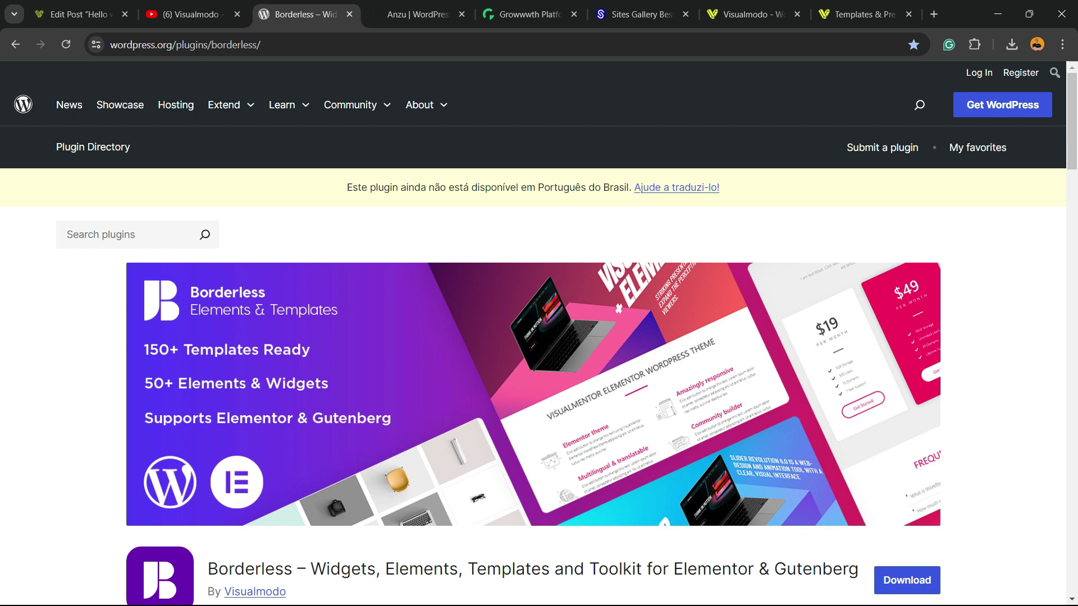
scroll(533, 336, "down", 3)
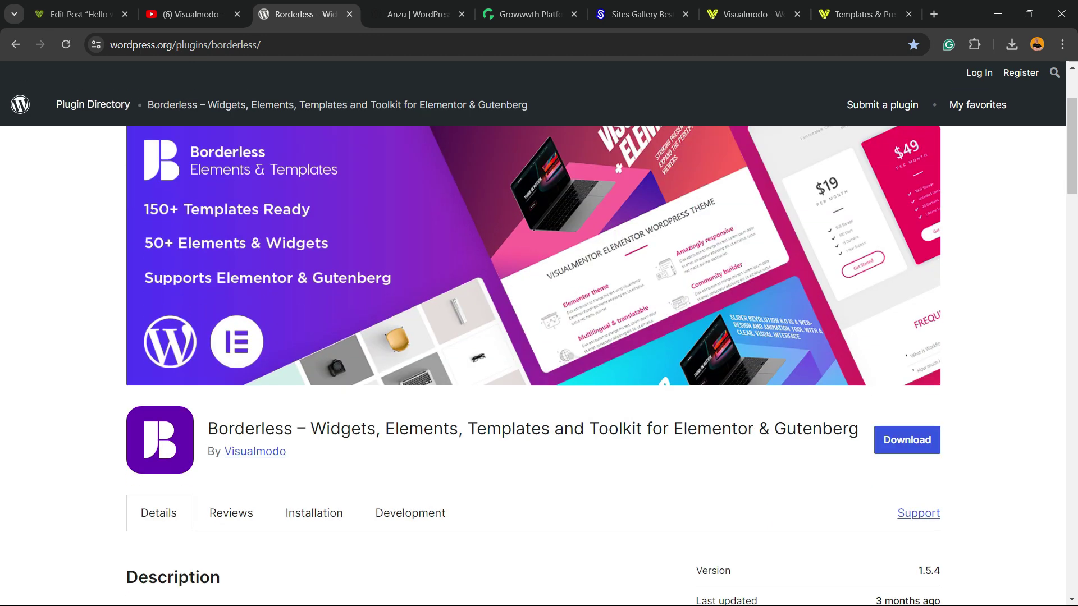